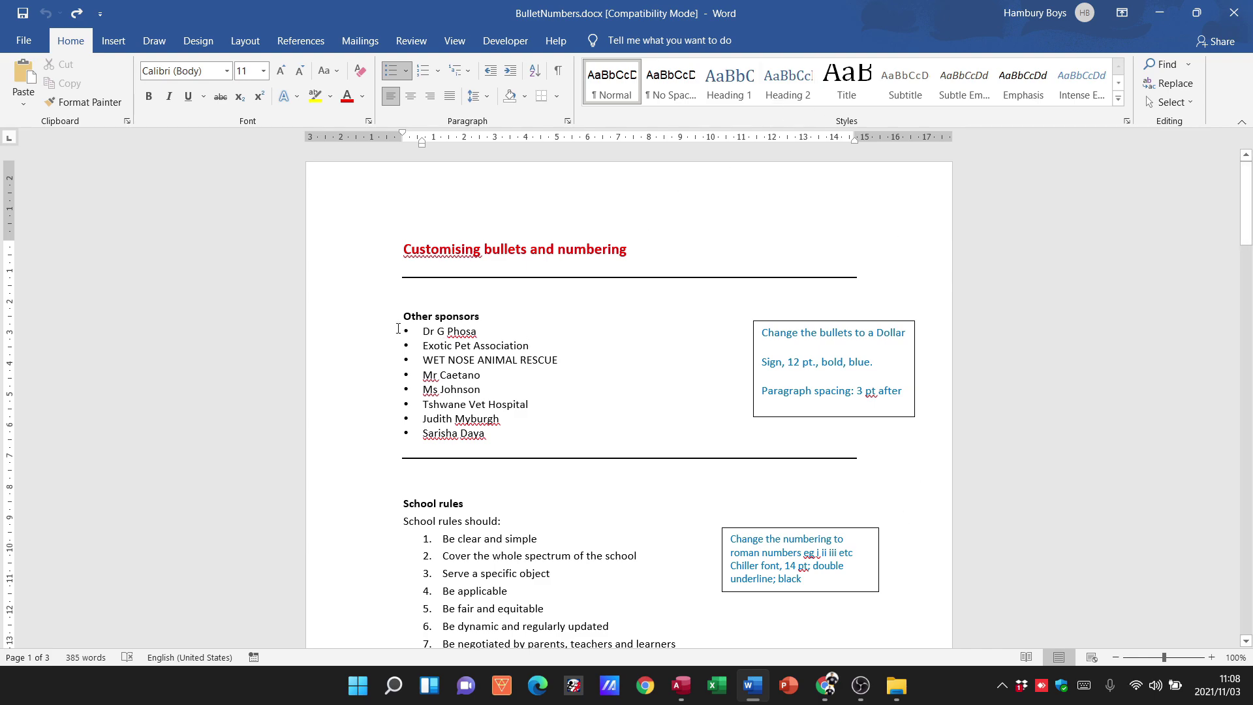
{"action": "left_click_drag", "start_coordinate": [384, 334], "coordinate": [390, 439]}
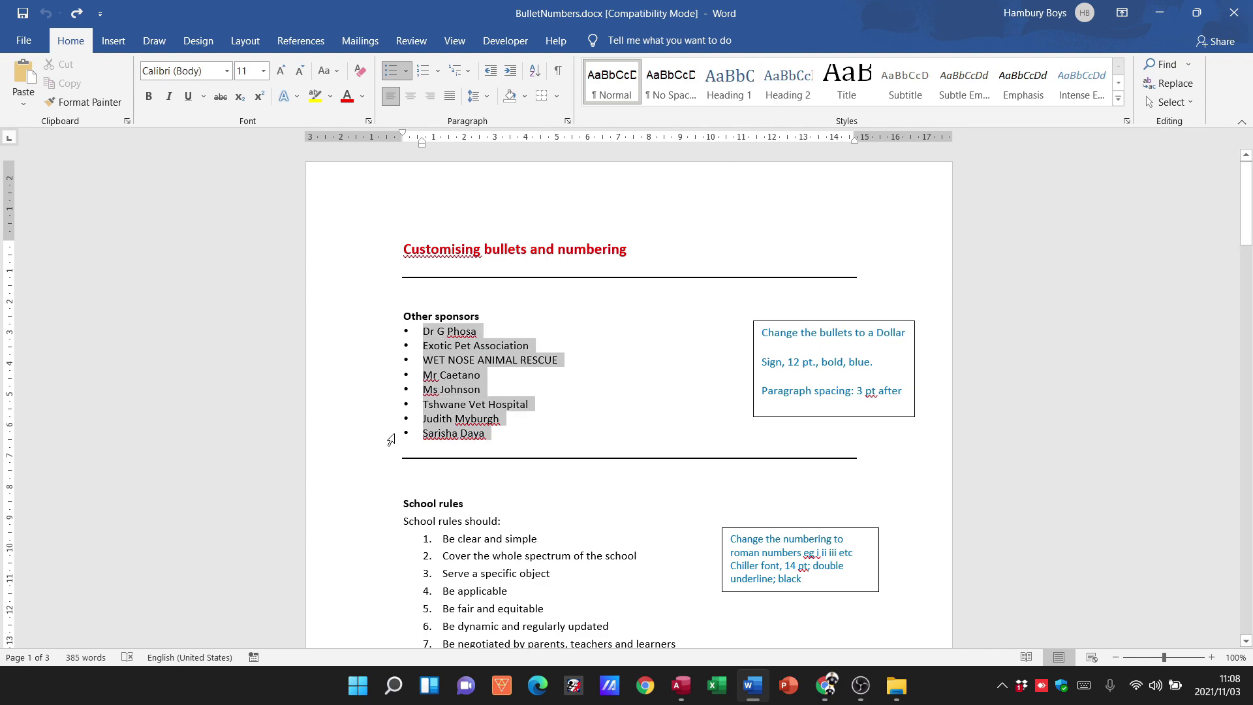
{"action": "left_click", "coordinate": [407, 73]}
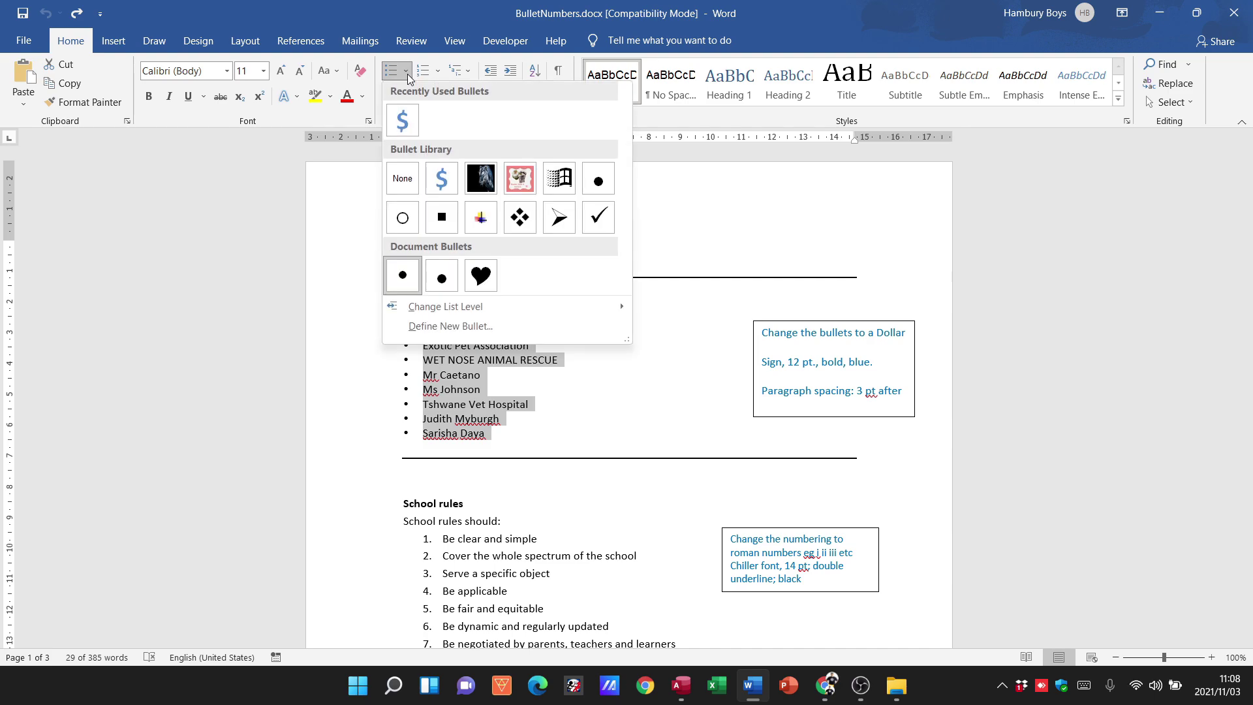
{"action": "left_click", "coordinate": [333, 233]}
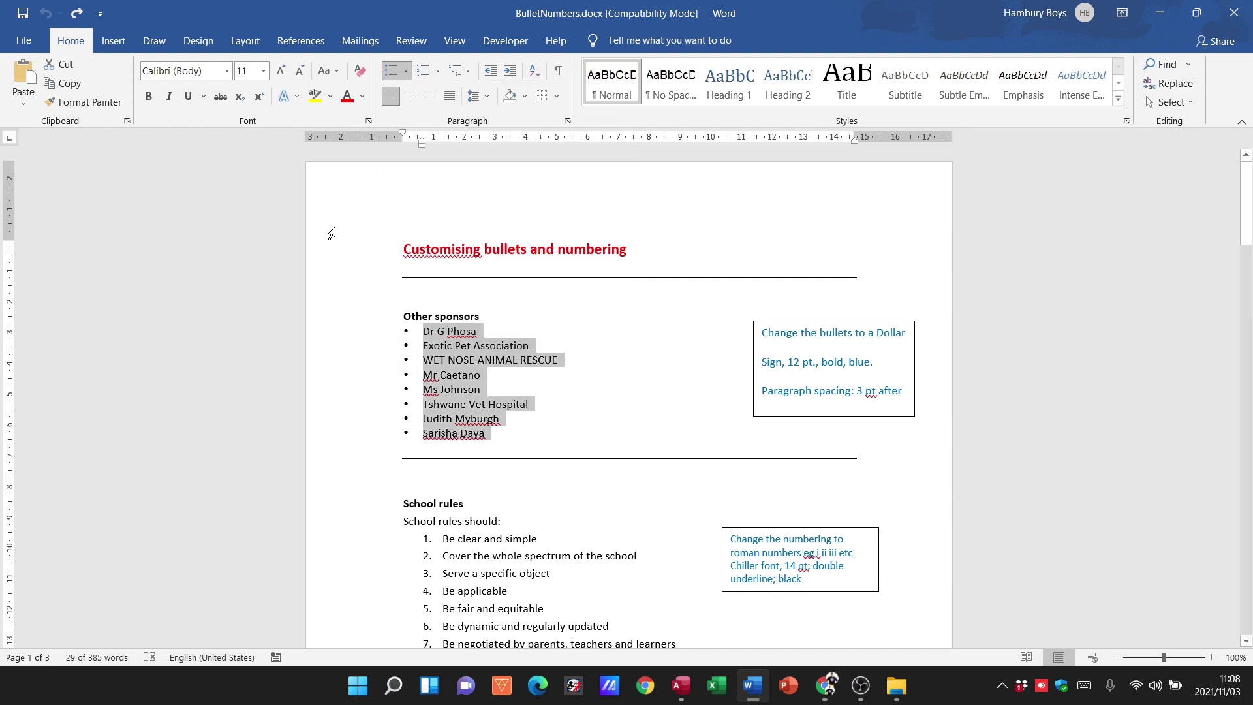
- Read the formatting instructions in the text box beside the Other sponsors list
{"action": "left_click", "coordinate": [1211, 657]}
{"action": "left_click", "coordinate": [1211, 657]}
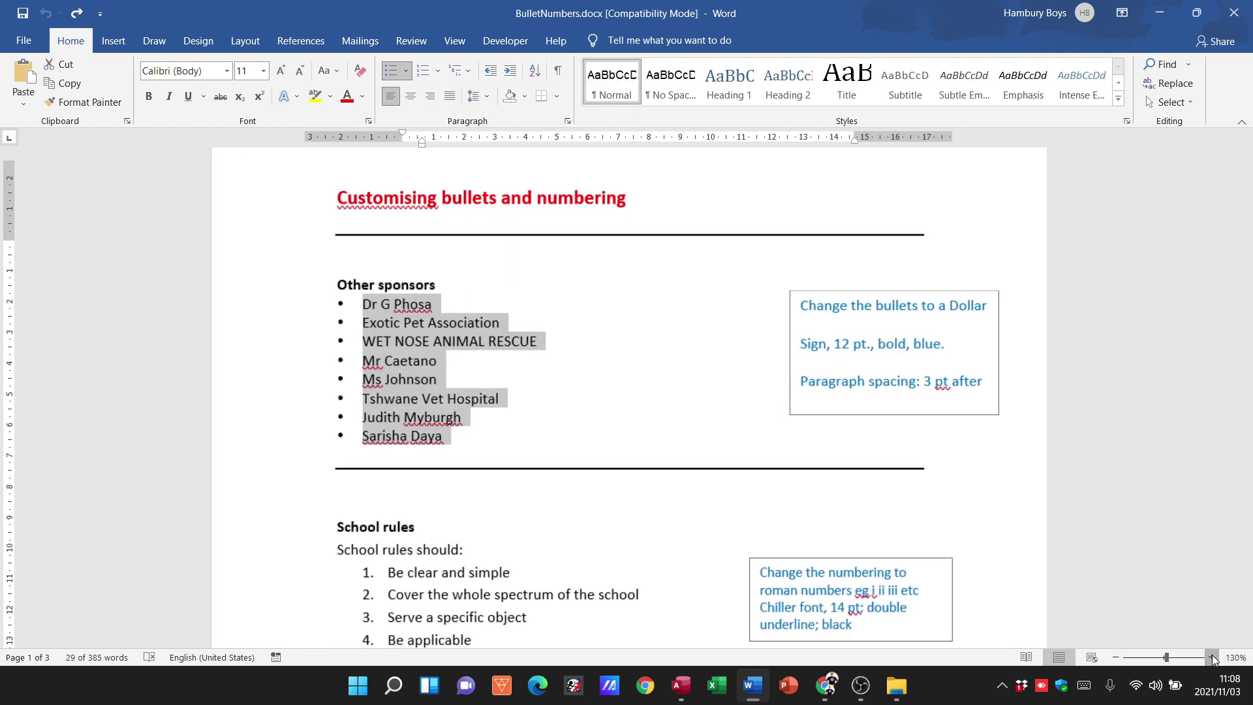
{"action": "left_click", "coordinate": [1211, 657]}
{"action": "left_click", "coordinate": [1211, 657]}
{"action": "left_click", "coordinate": [1211, 657]}
{"action": "left_click", "coordinate": [1211, 657]}
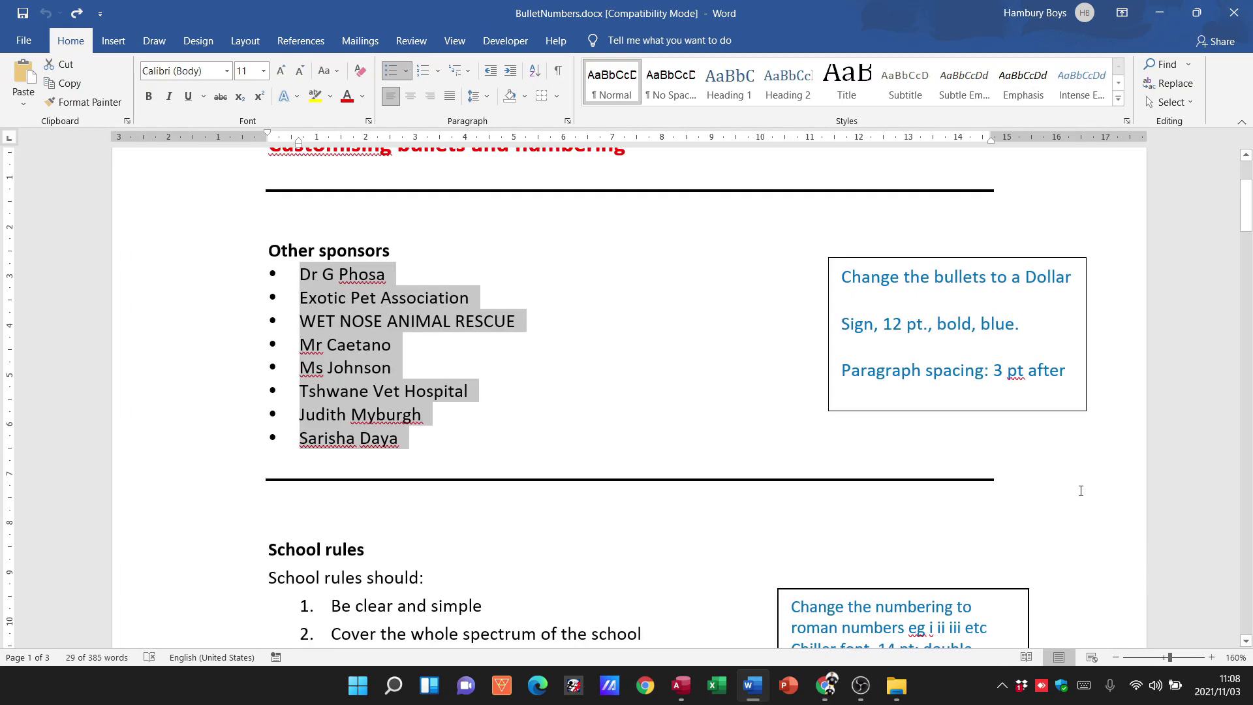
{"action": "left_click", "coordinate": [188, 255]}
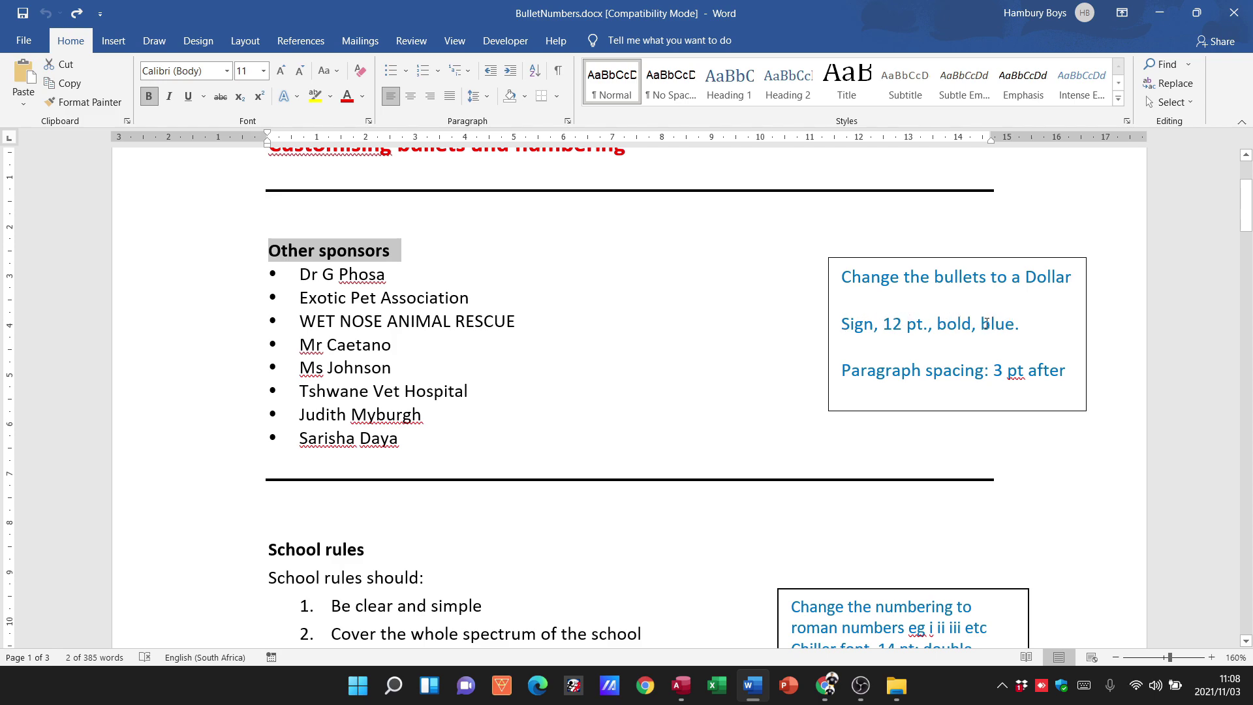
{"action": "left_click_drag", "start_coordinate": [853, 369], "coordinate": [1071, 370]}
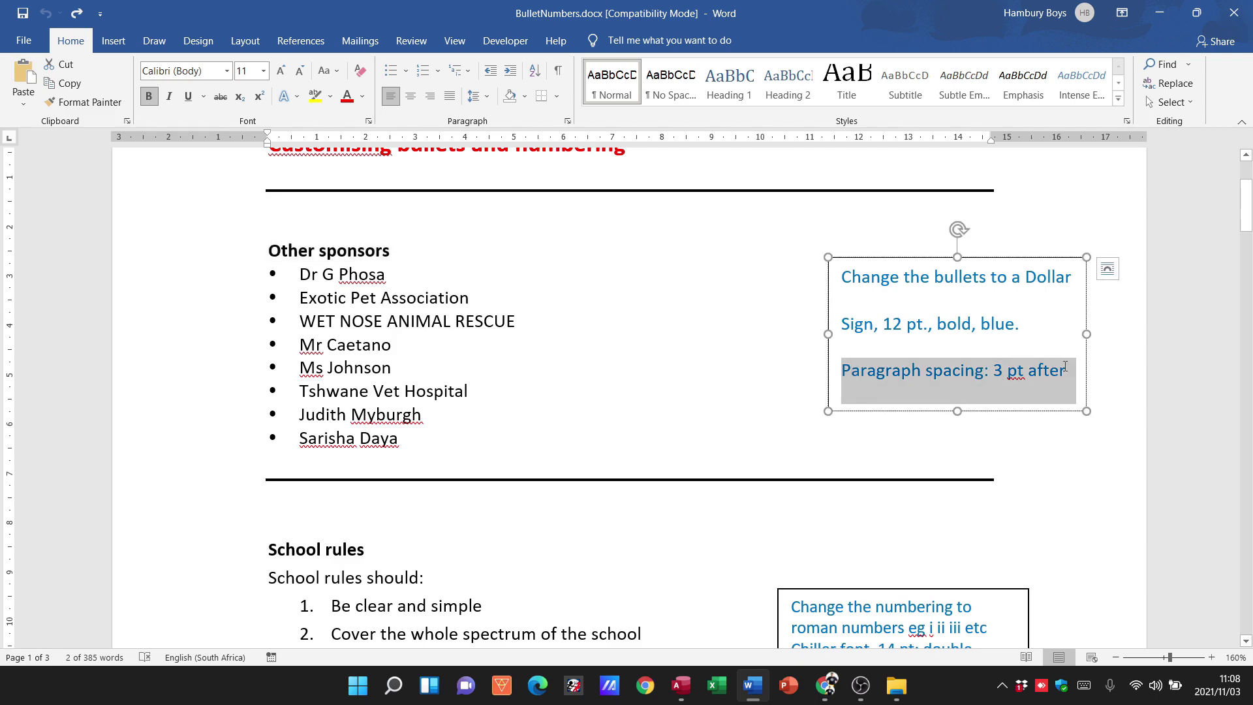
{"action": "left_click", "coordinate": [744, 350]}
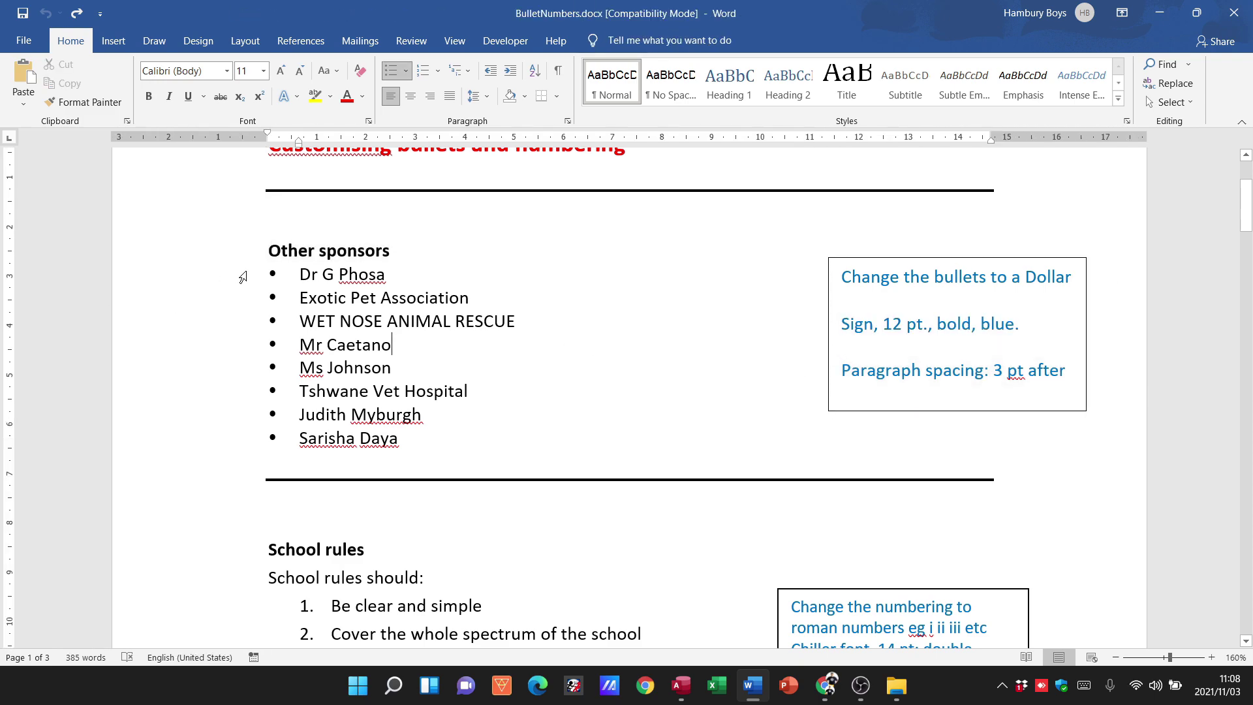
- Define a new bullet for all items under Other sponsors, using the Dollar Sign symbol from the (normal text) font
{"action": "left_click_drag", "start_coordinate": [242, 277], "coordinate": [233, 444]}
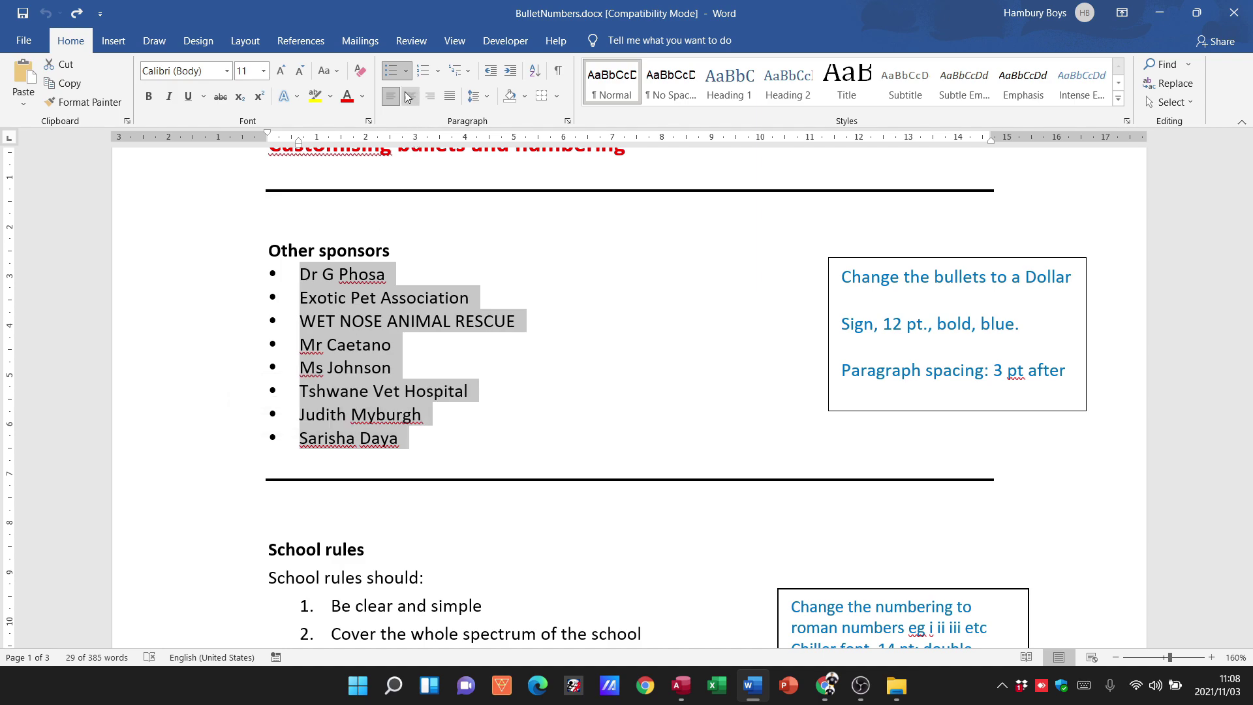
{"action": "left_click", "coordinate": [406, 71]}
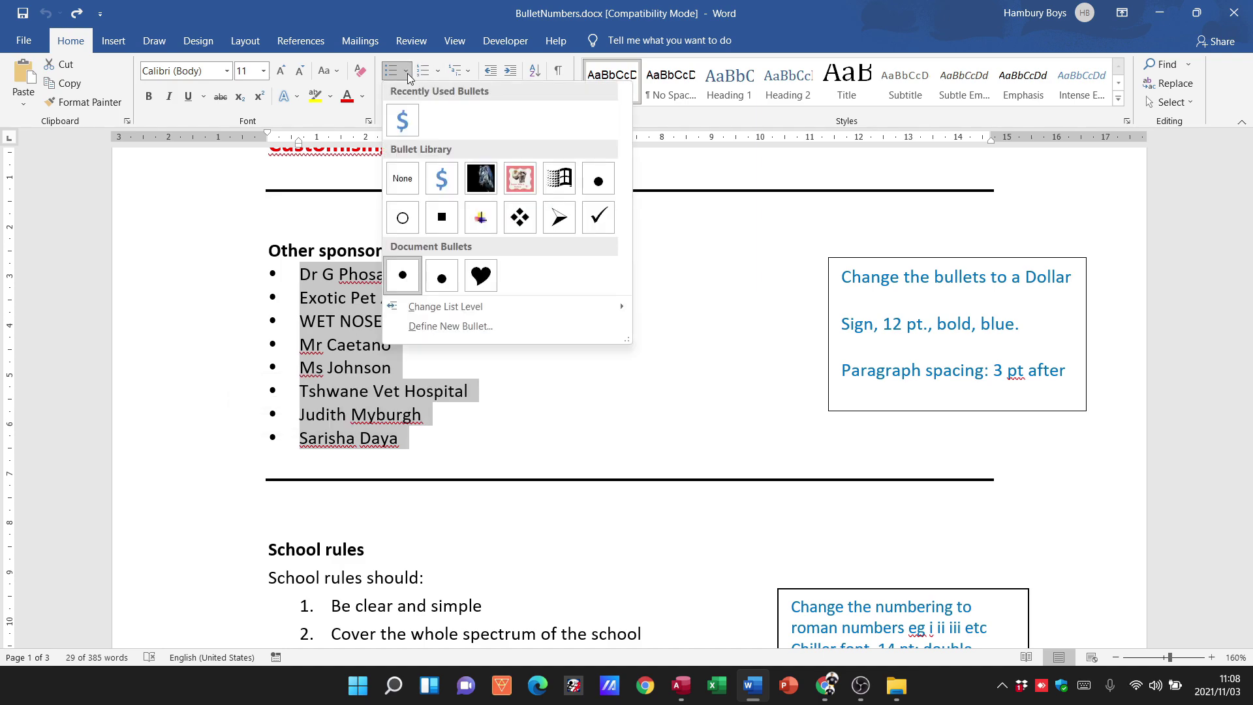
{"action": "left_click", "coordinate": [429, 326]}
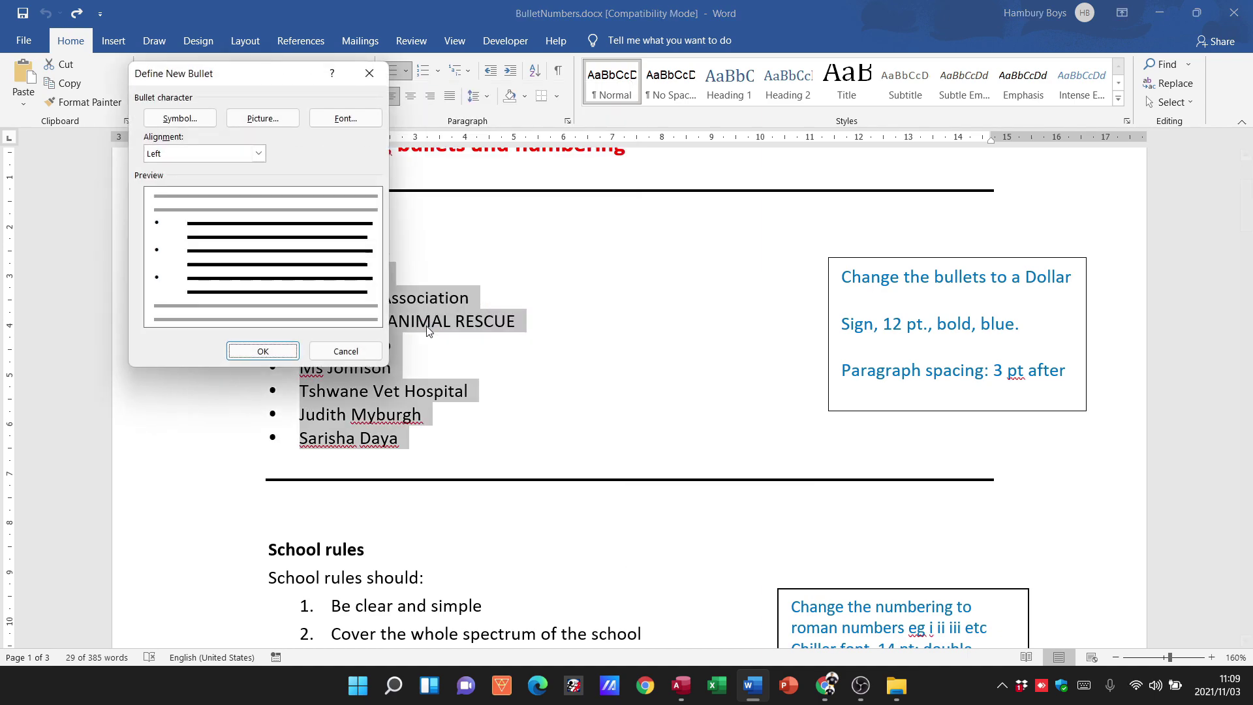
{"action": "left_click_drag", "start_coordinate": [286, 73], "coordinate": [695, 352]}
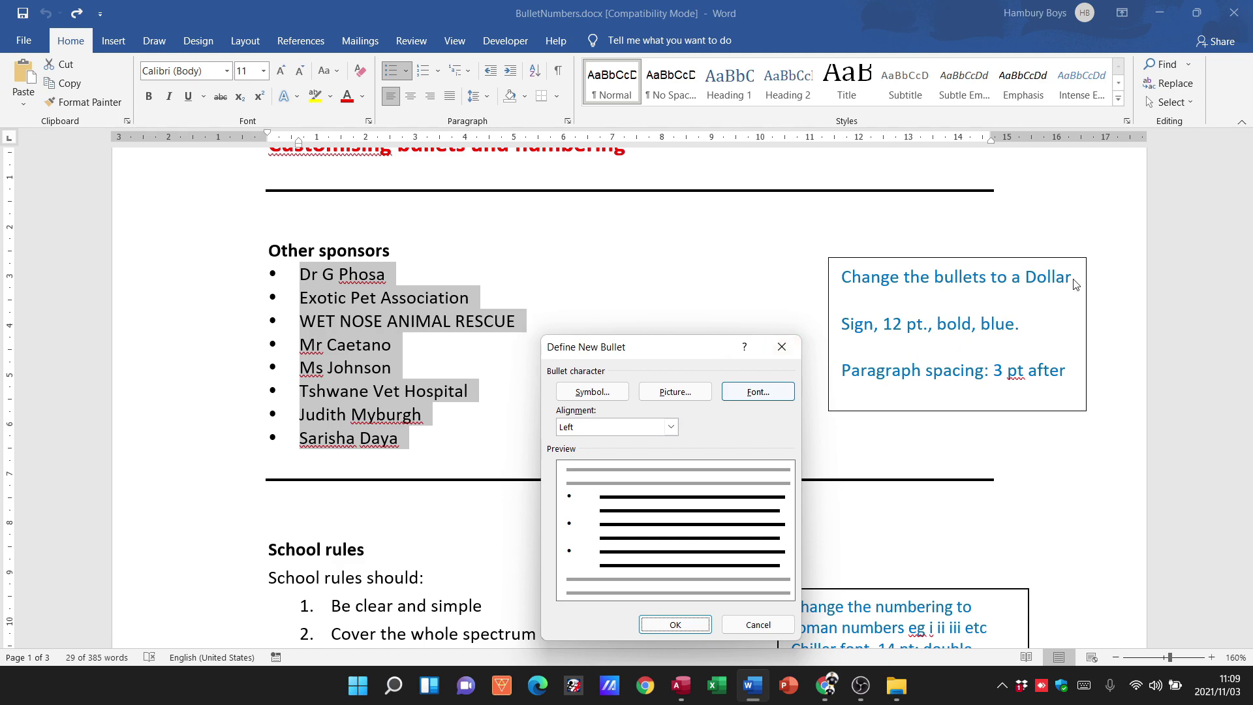
{"action": "left_click", "coordinate": [606, 393]}
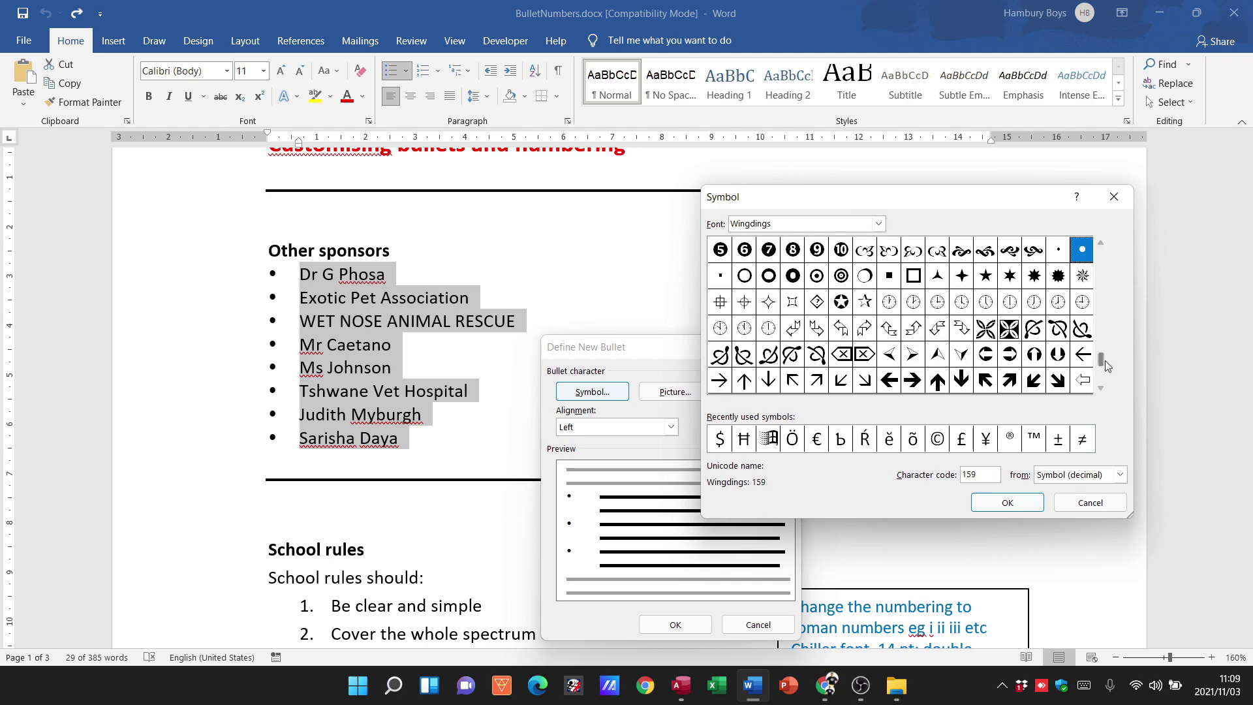
{"action": "left_click_drag", "start_coordinate": [1101, 360], "coordinate": [1100, 261]}
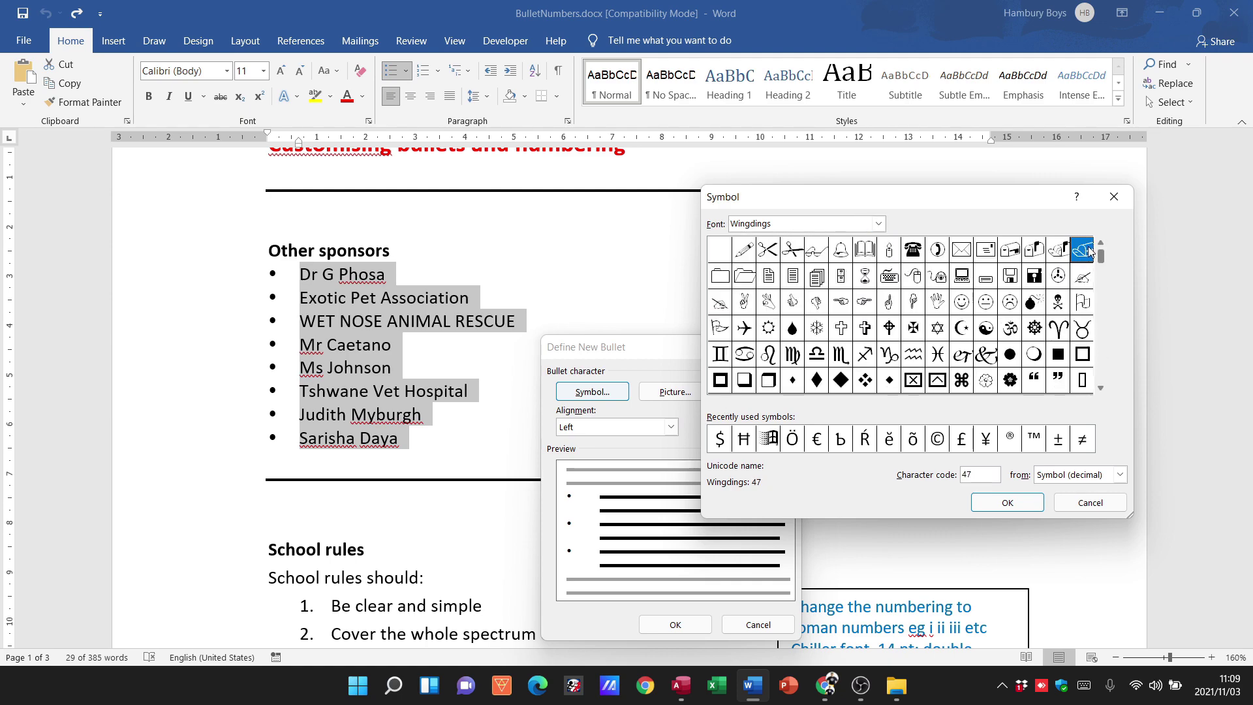
{"action": "left_click", "coordinate": [878, 224]}
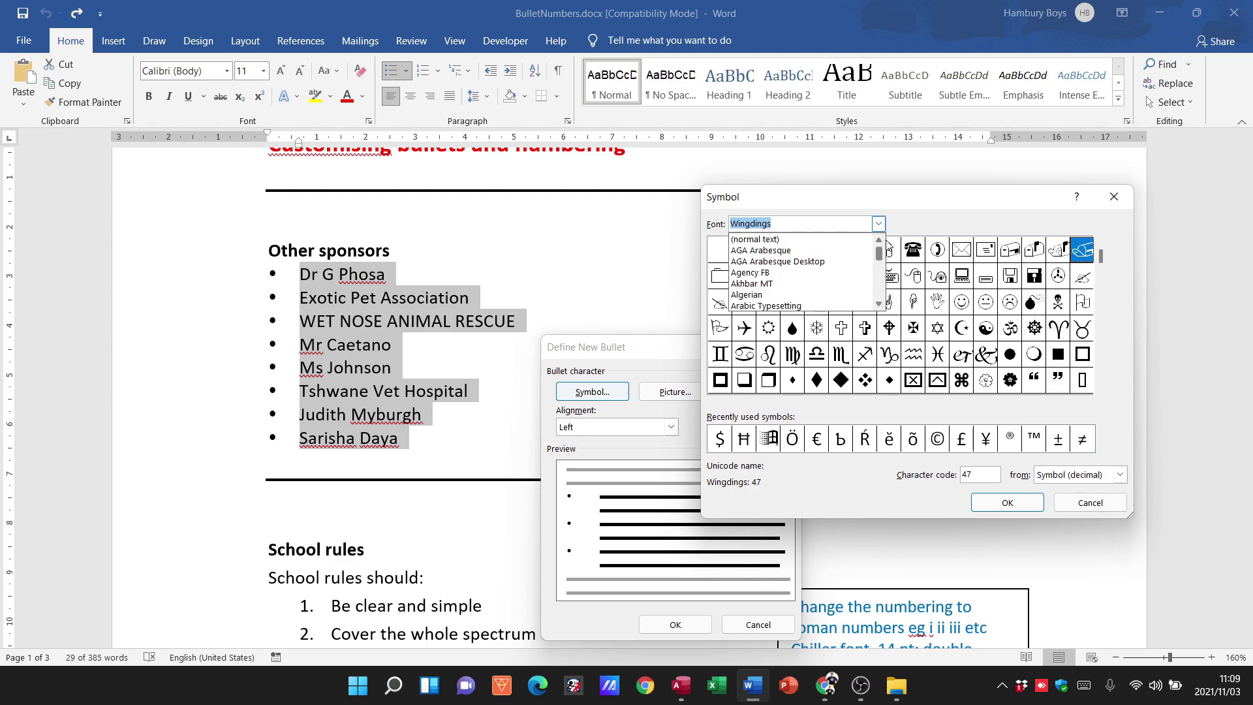
{"action": "left_click", "coordinate": [859, 240]}
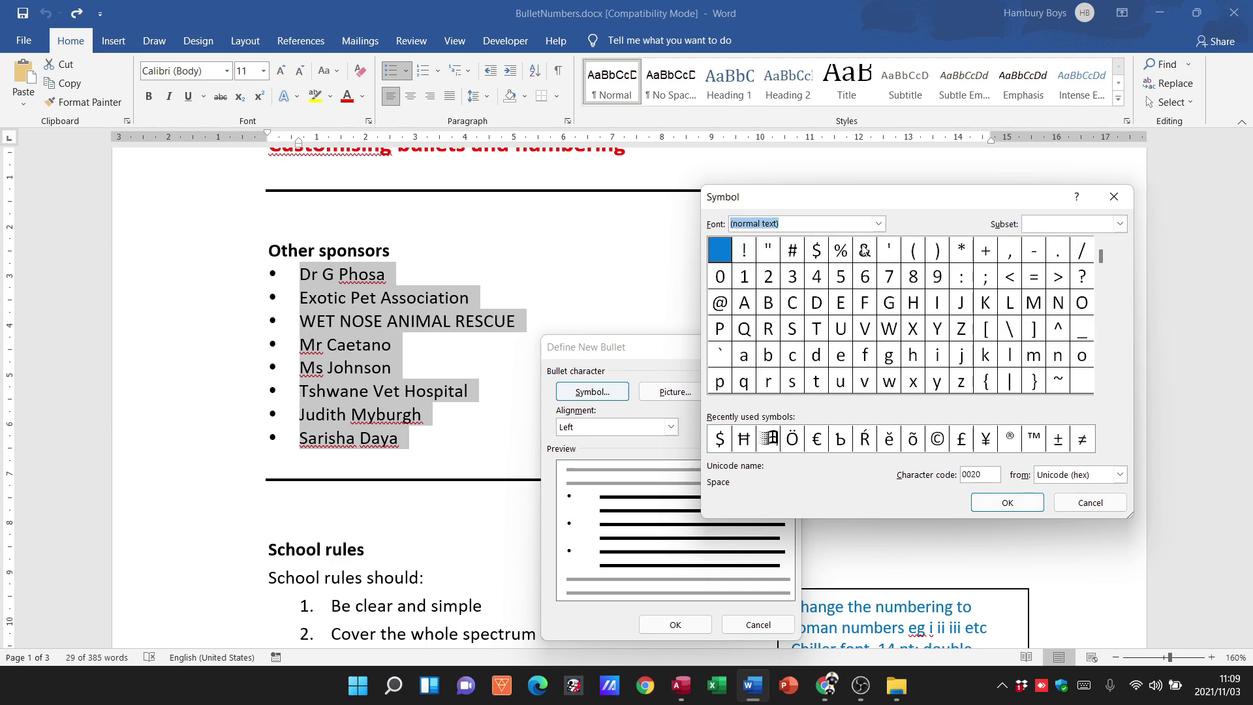
{"action": "left_click", "coordinate": [816, 251]}
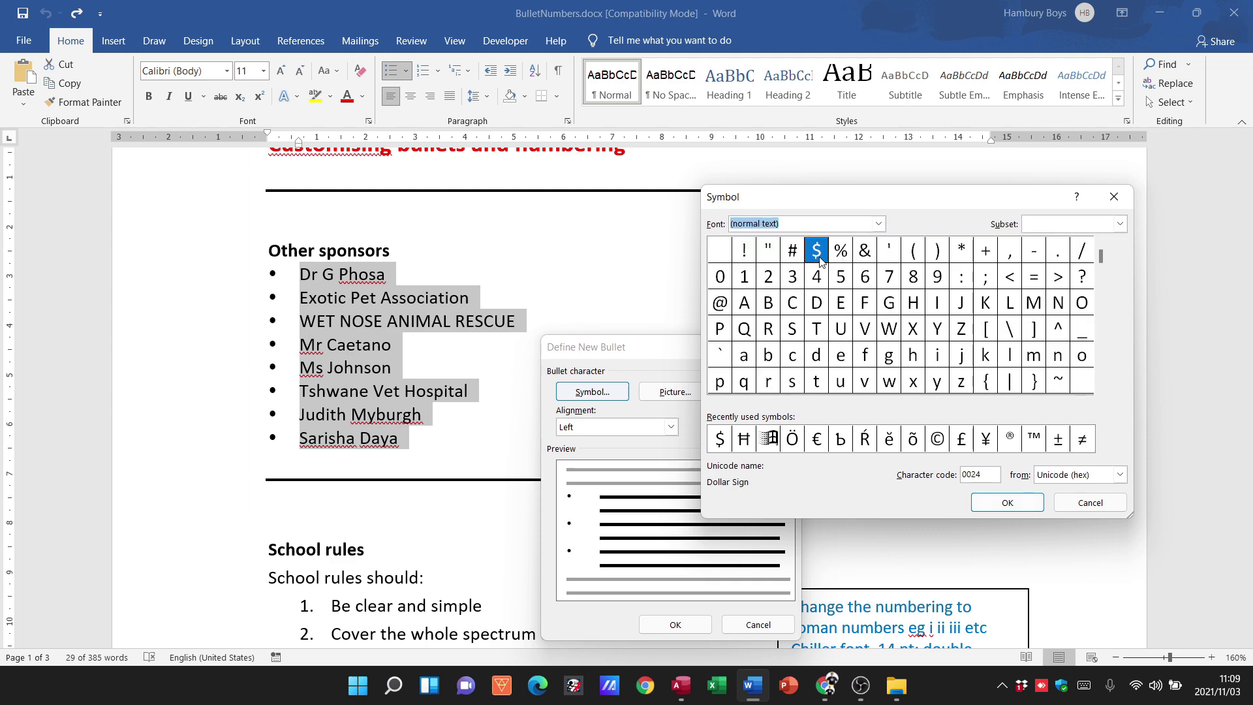
{"action": "left_click", "coordinate": [990, 504]}
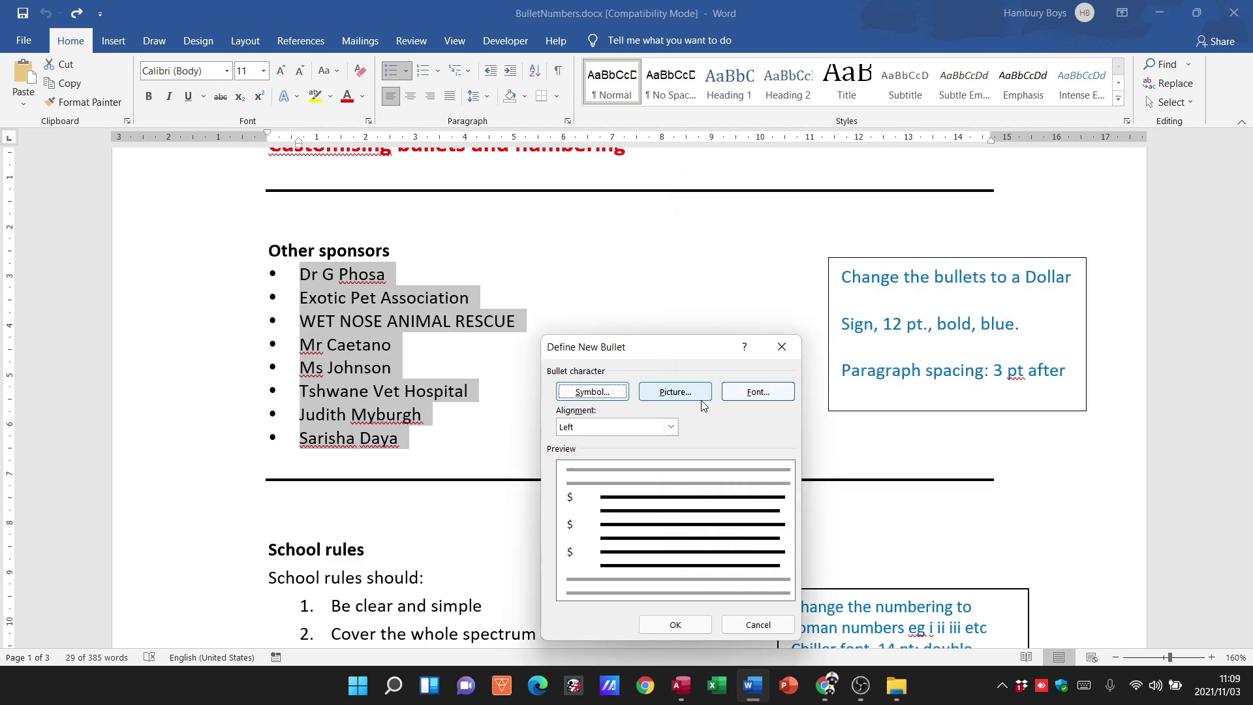
- Format the dollar bullet as 12 pt, bold and blue, and apply it to the Other sponsors list
{"action": "left_click", "coordinate": [783, 393]}
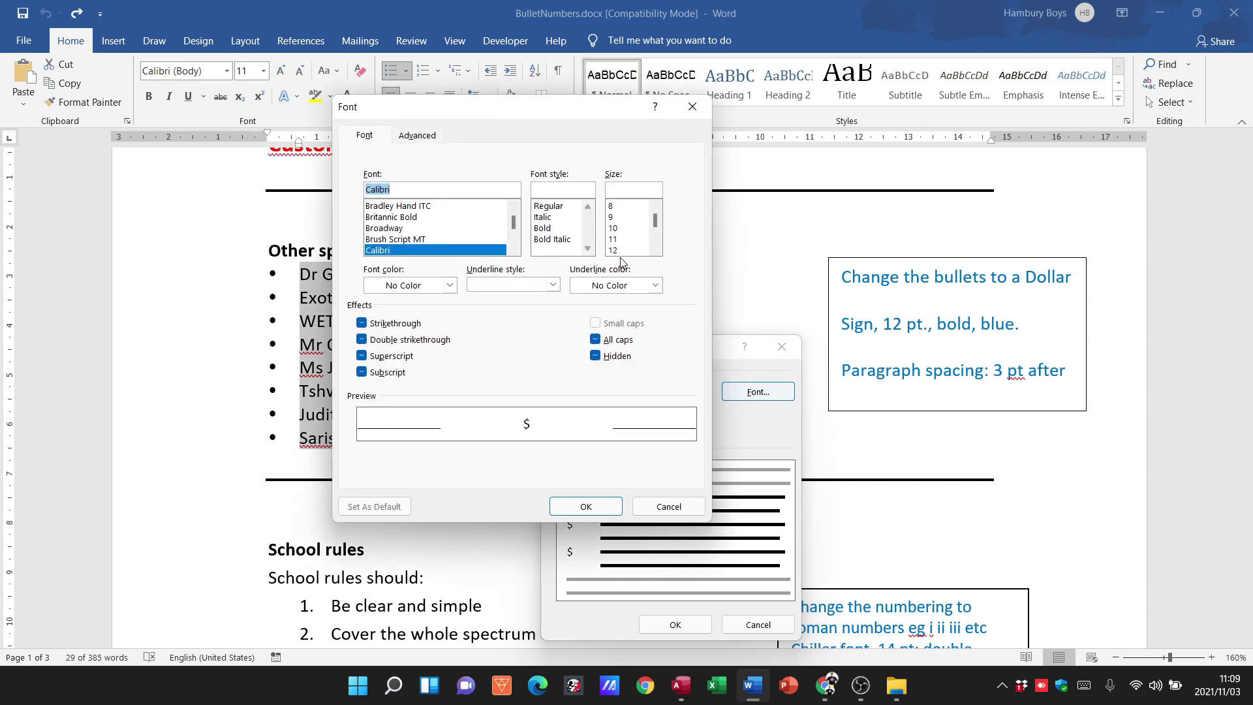
{"action": "left_click", "coordinate": [614, 250]}
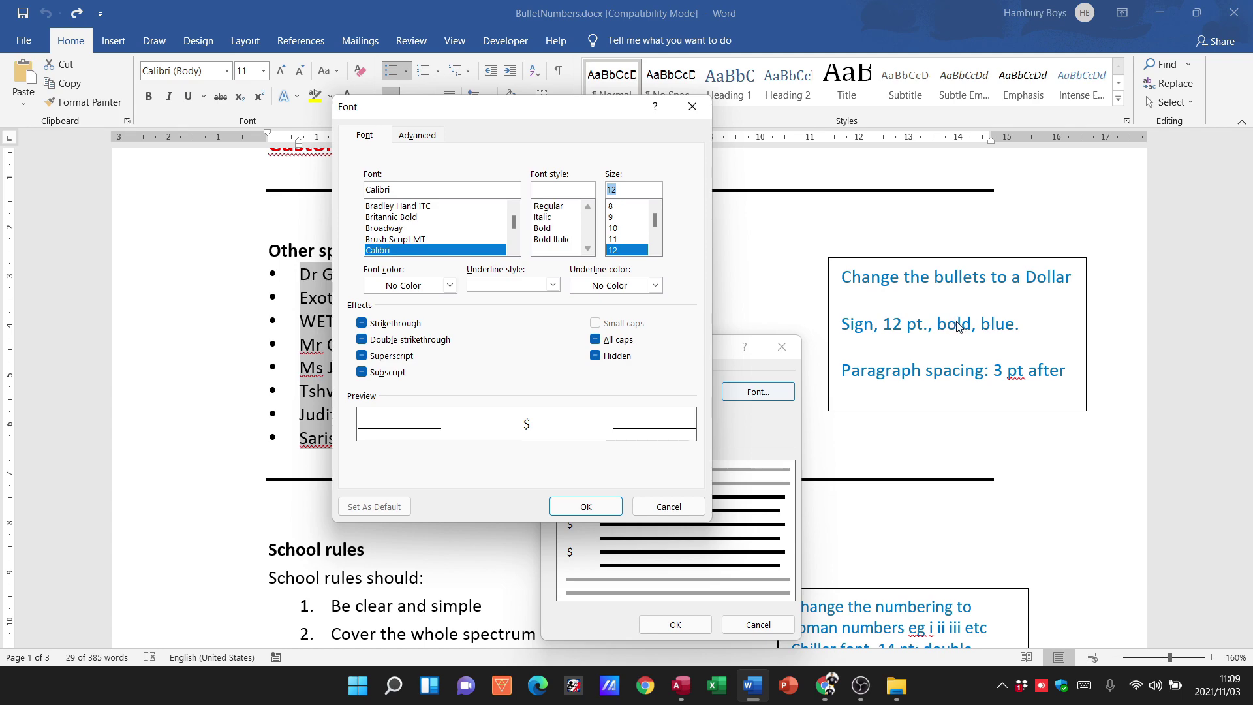
{"action": "left_click", "coordinate": [551, 233]}
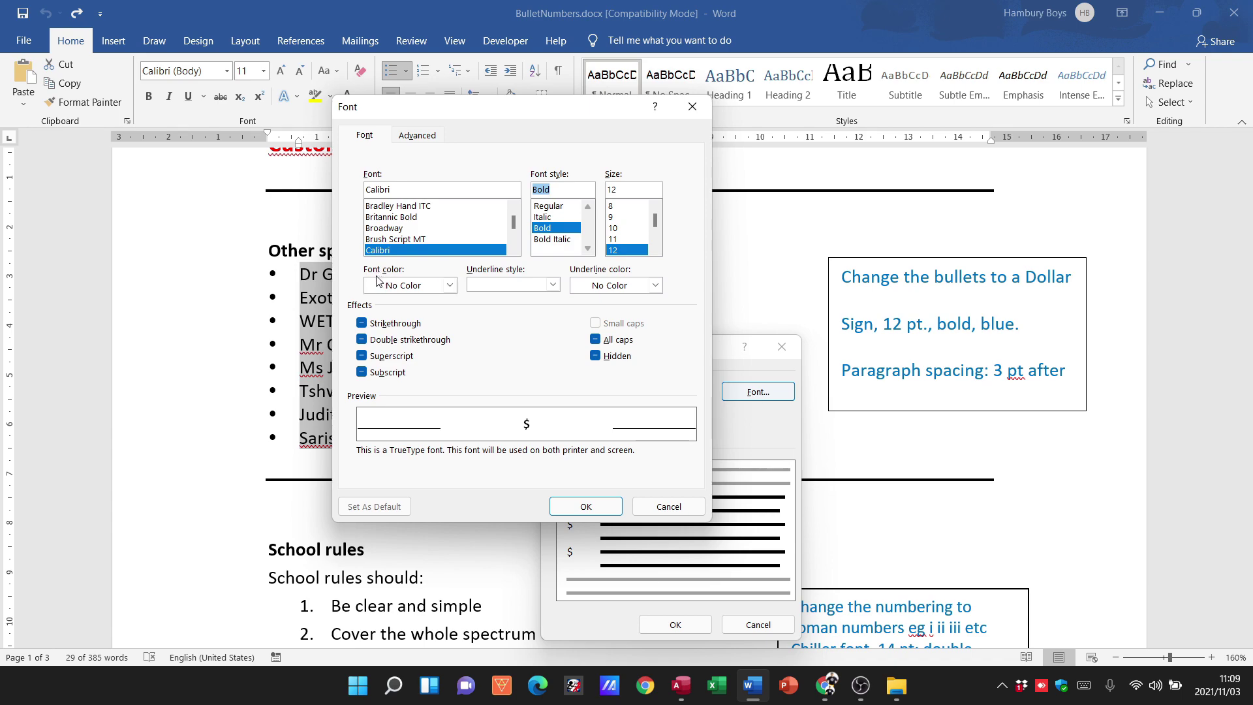
{"action": "left_click", "coordinate": [450, 286]}
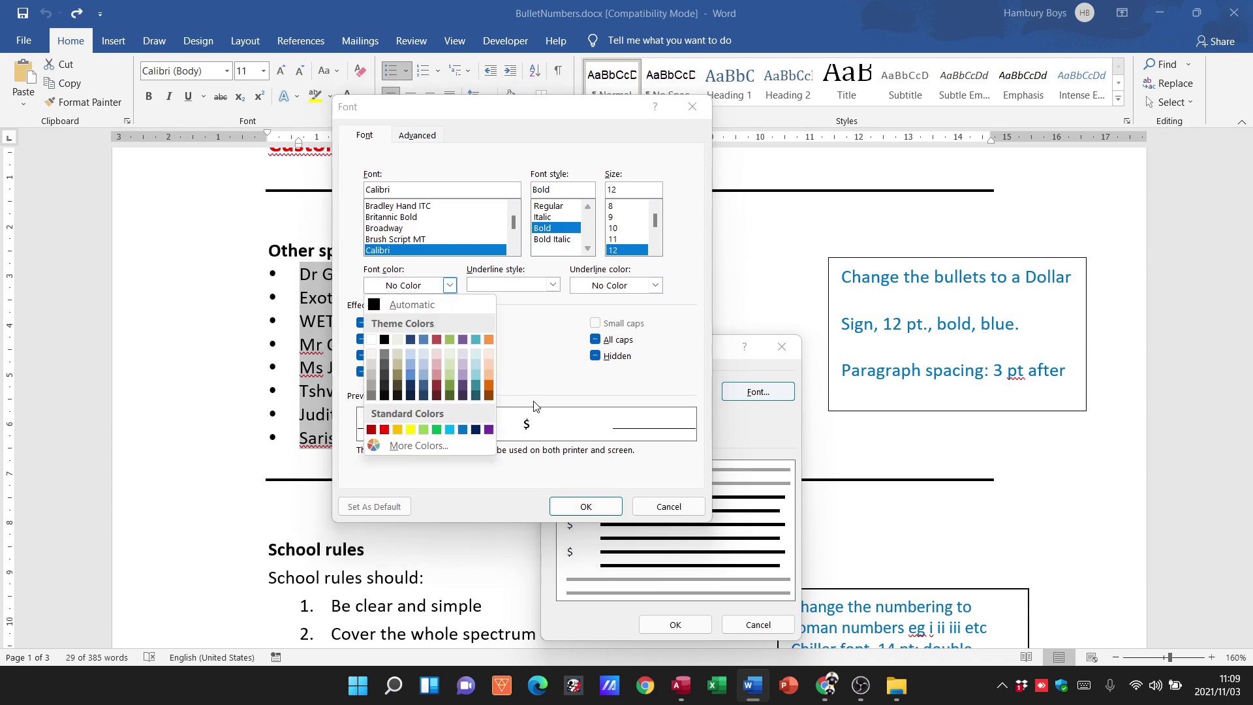
{"action": "left_click", "coordinate": [424, 377]}
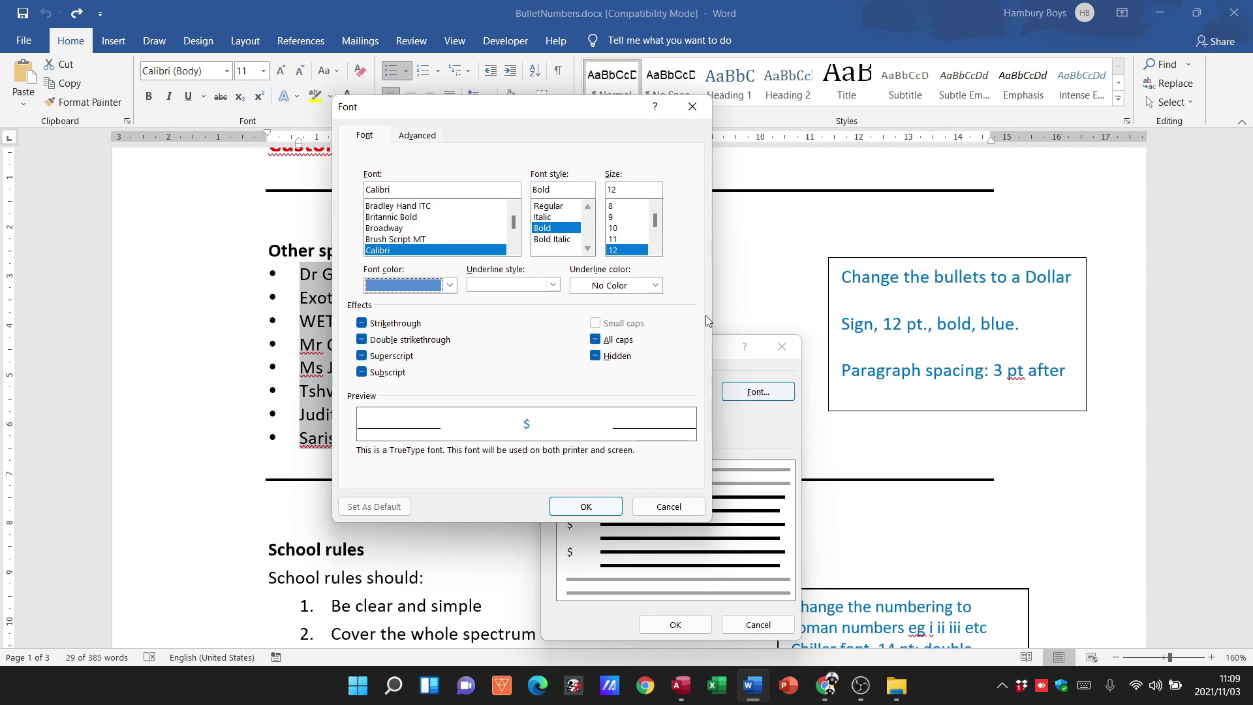
{"action": "left_click", "coordinate": [584, 504]}
{"action": "left_click", "coordinate": [664, 620]}
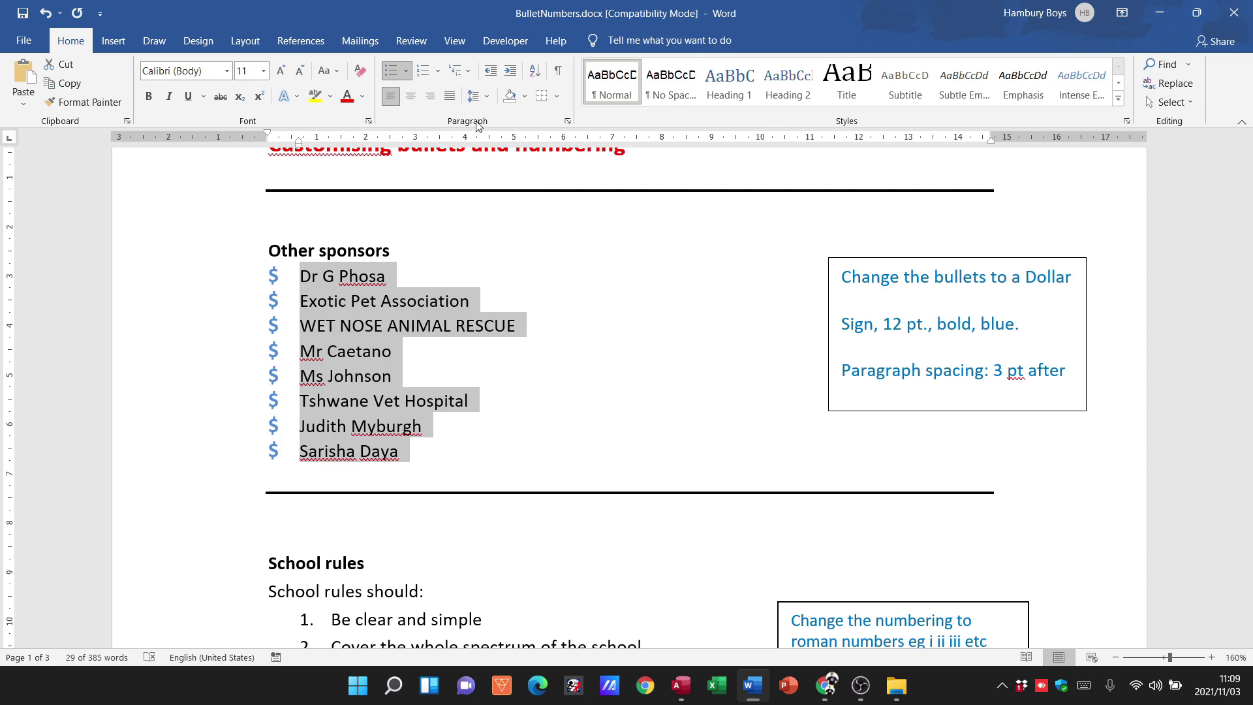
- Set the paragraph spacing after each item in the Other sponsors list to 3 pt
{"action": "left_click", "coordinate": [489, 97]}
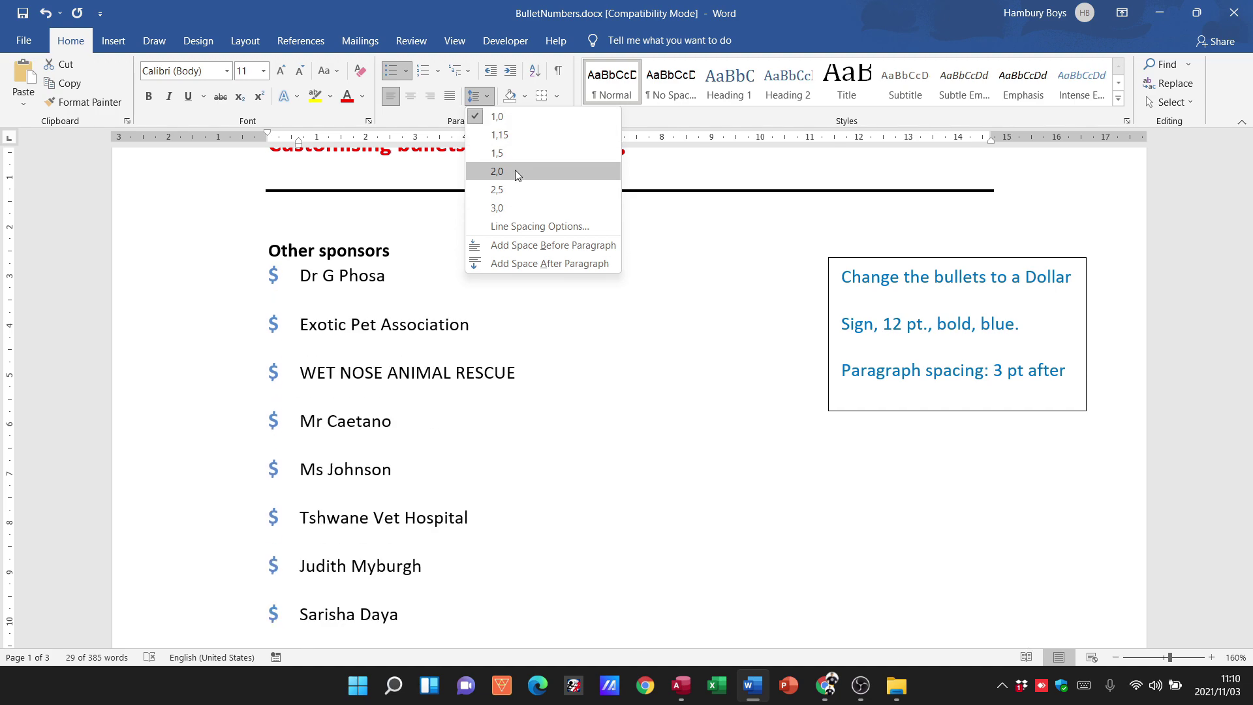
{"action": "left_click", "coordinate": [526, 225]}
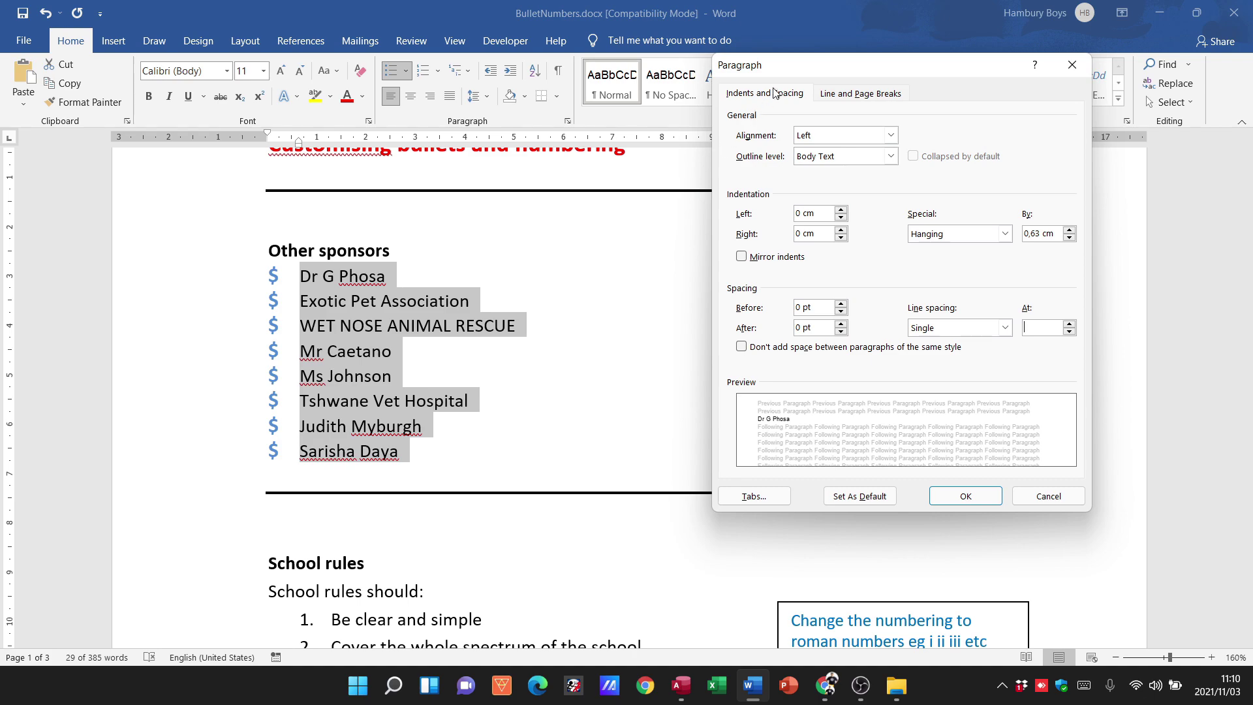
{"action": "left_click_drag", "start_coordinate": [783, 75], "coordinate": [482, 69]}
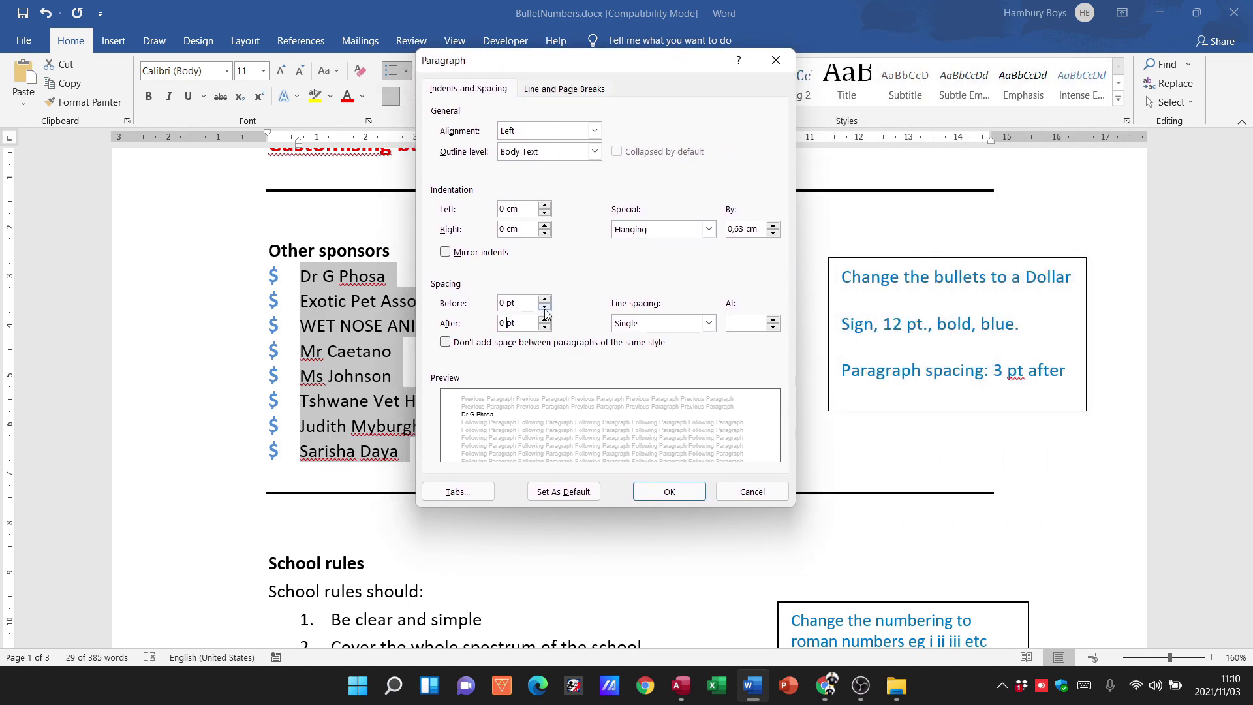
{"action": "double_click", "coordinate": [502, 323]}
{"action": "key", "text": "BackSpace"}
{"action": "left_click", "coordinate": [654, 494]}
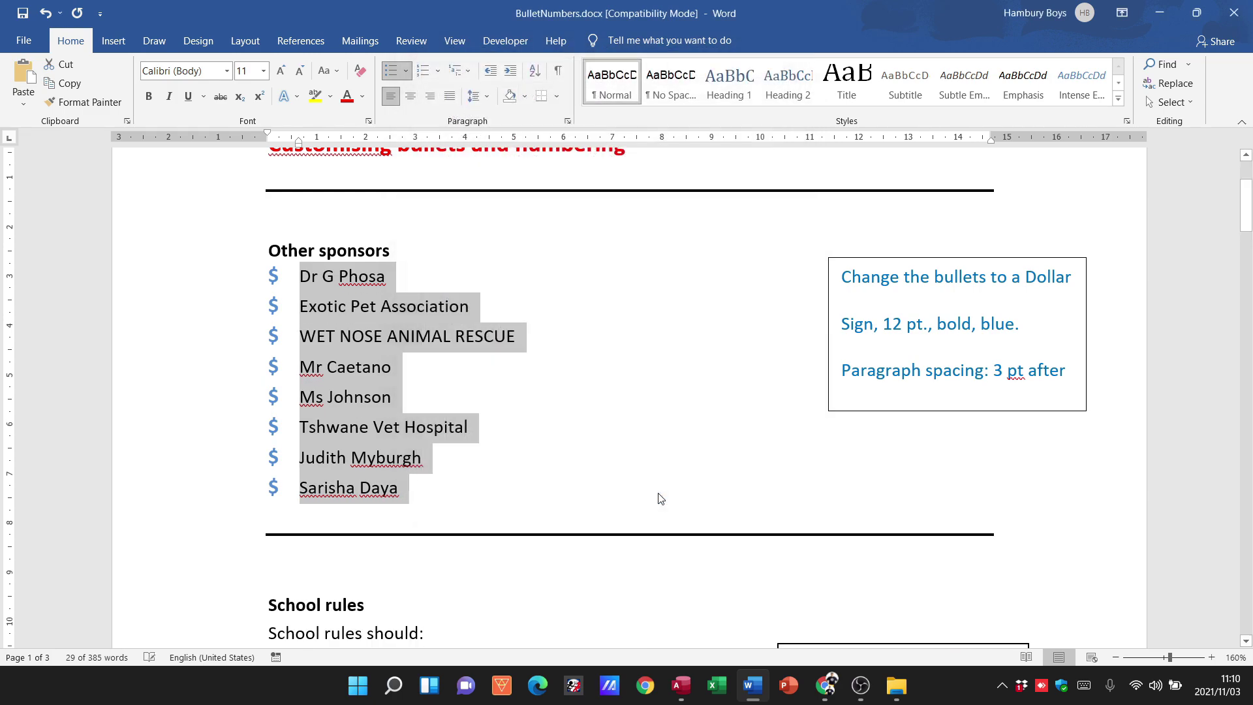
{"action": "left_click", "coordinate": [639, 422]}
- Define a new number format for the eight School rules items with the lowercase roman style i, ii, iii
{"action": "scroll", "coordinate": [638, 421], "scroll_direction": "down", "scroll_amount": 7}
{"action": "scroll", "coordinate": [627, 416], "scroll_direction": "up", "scroll_amount": 1}
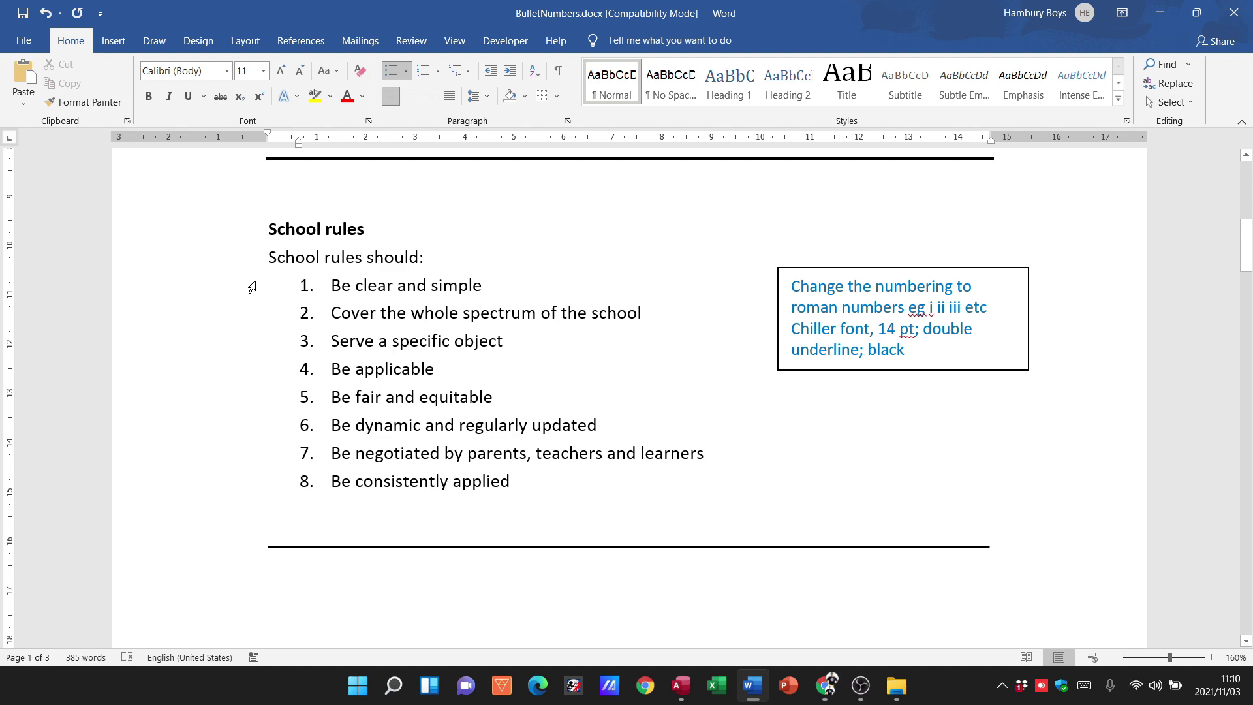
{"action": "left_click_drag", "start_coordinate": [252, 287], "coordinate": [304, 482]}
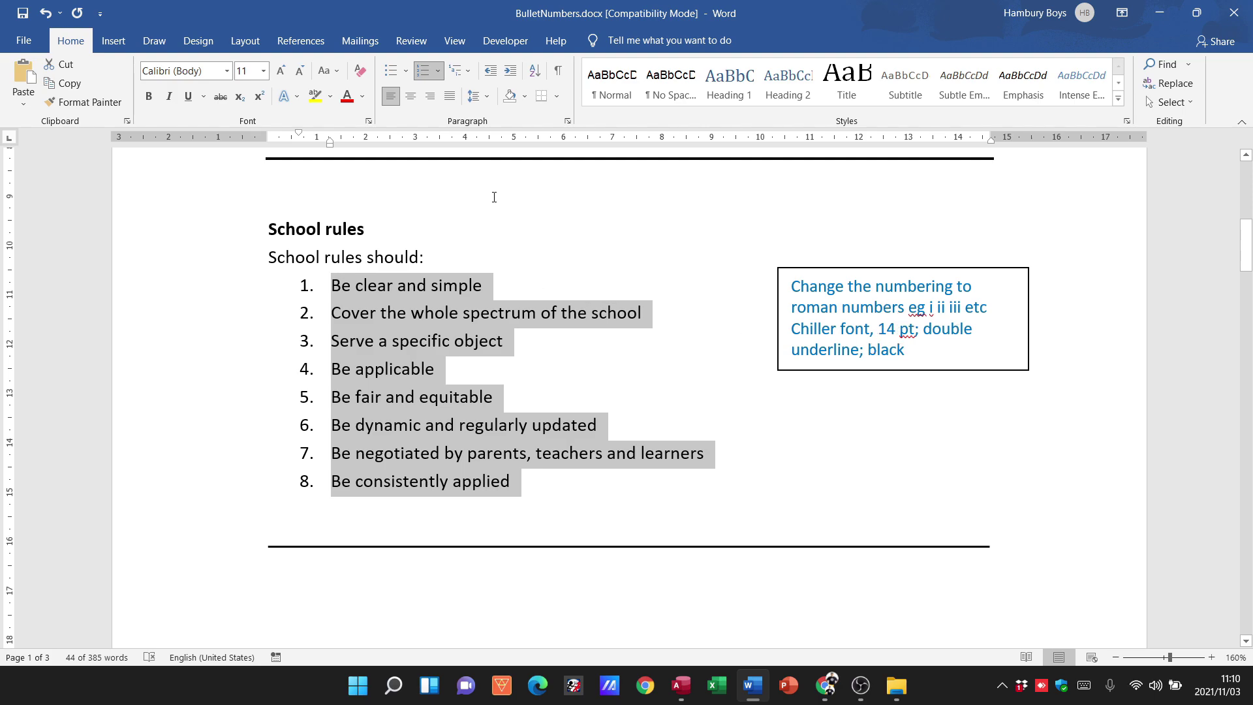
{"action": "left_click", "coordinate": [438, 71]}
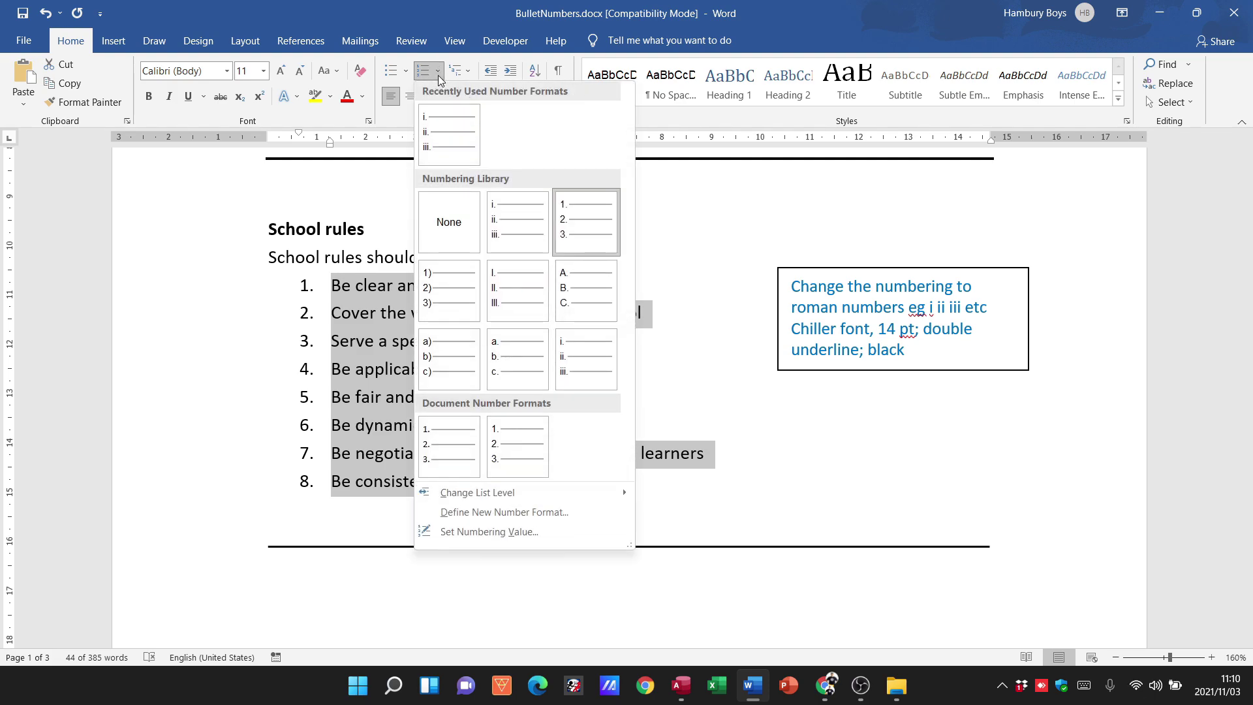
{"action": "left_click", "coordinate": [480, 512]}
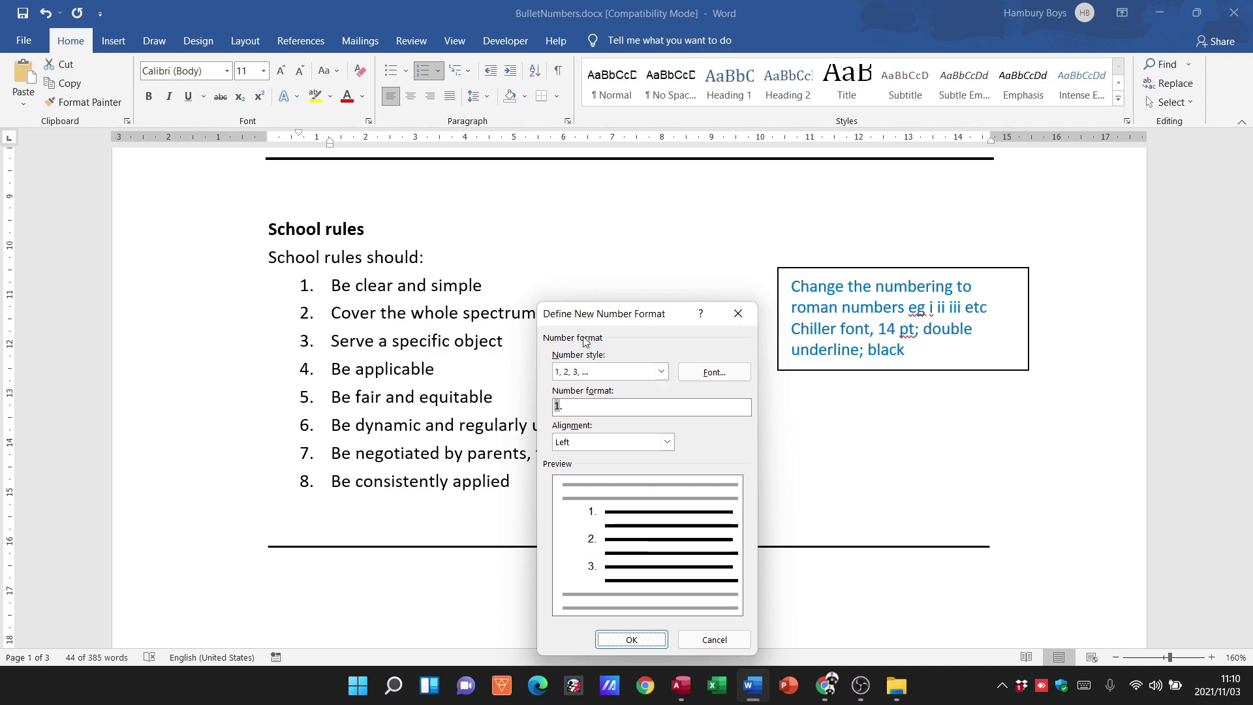
{"action": "left_click_drag", "start_coordinate": [593, 319], "coordinate": [624, 203]}
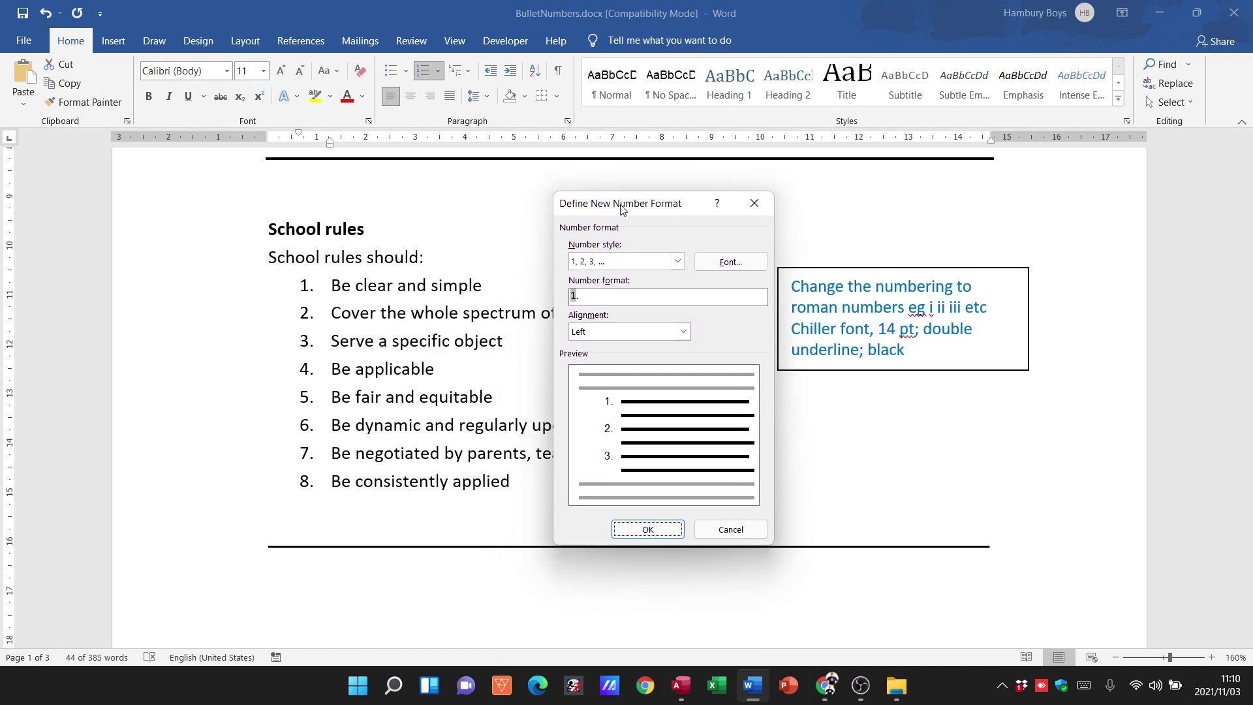
{"action": "left_click", "coordinate": [679, 263]}
{"action": "left_click", "coordinate": [630, 310]}
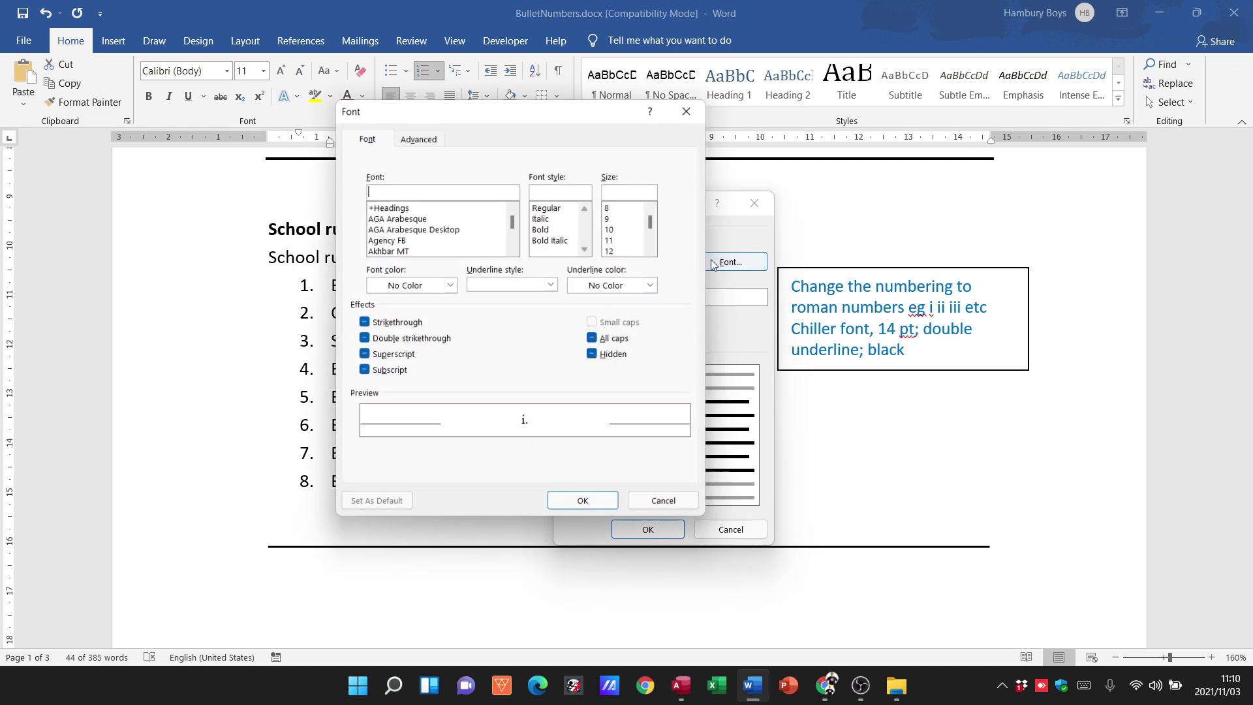
- Set the font of the roman numbers in the new number format to Chiller at 14 pt
{"action": "left_click", "coordinate": [714, 261]}
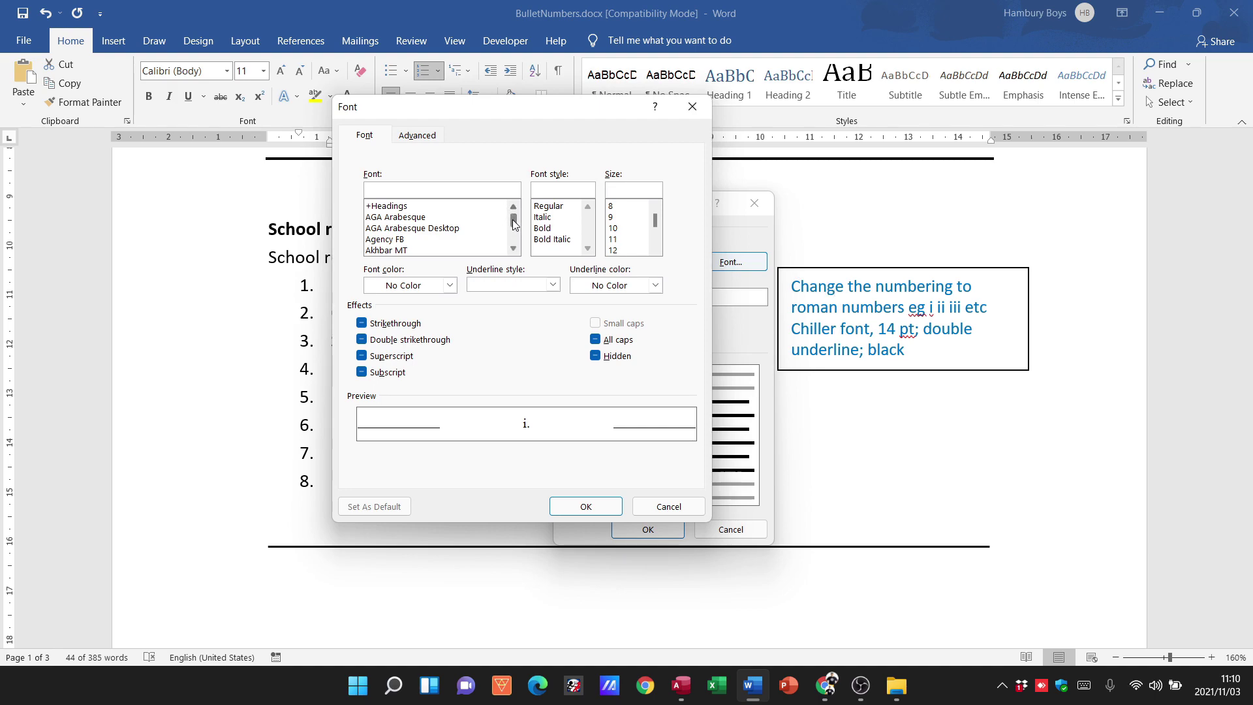
{"action": "scroll", "coordinate": [513, 223], "scroll_direction": "down", "scroll_amount": 8}
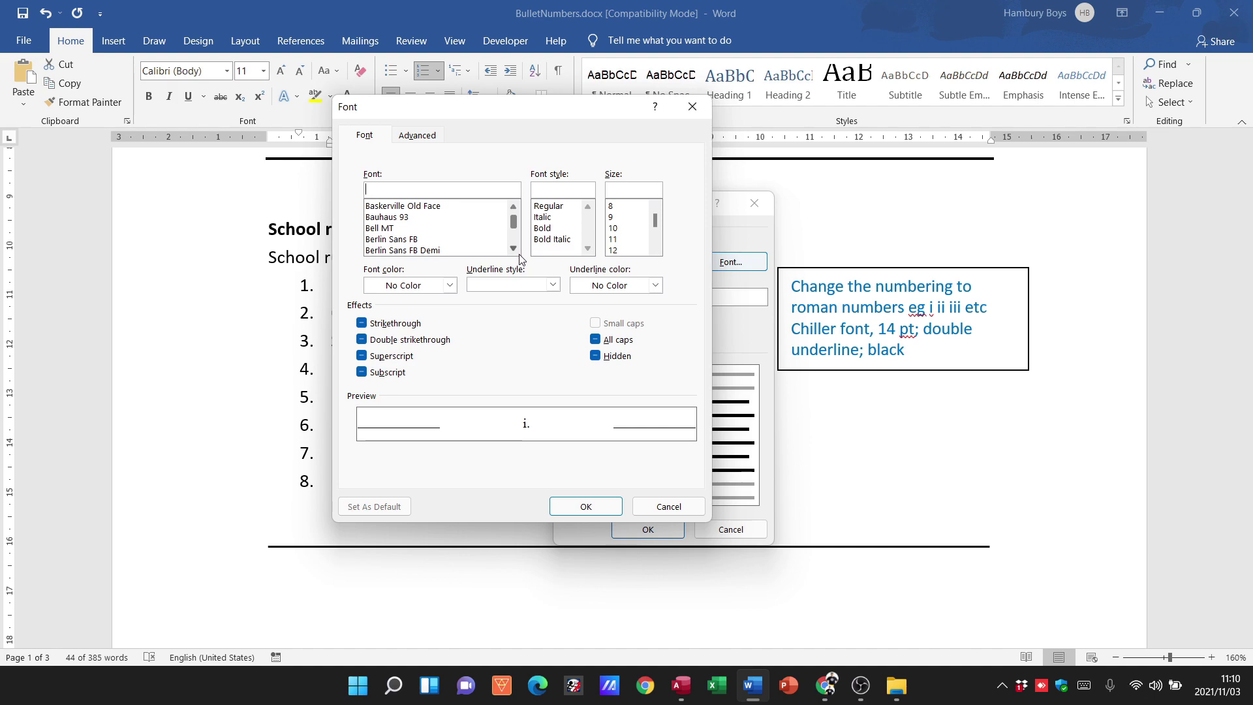
{"action": "scroll", "coordinate": [512, 251], "scroll_direction": "down", "scroll_amount": 5}
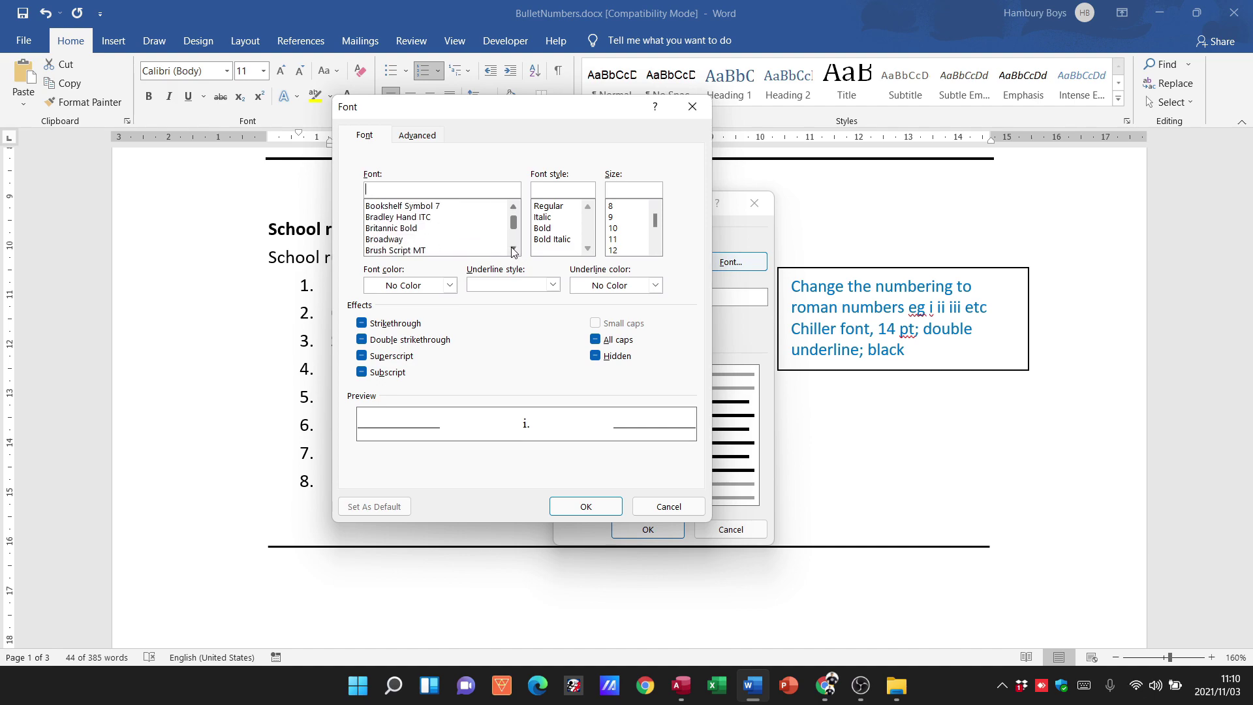
{"action": "scroll", "coordinate": [513, 251], "scroll_direction": "down", "scroll_amount": 7}
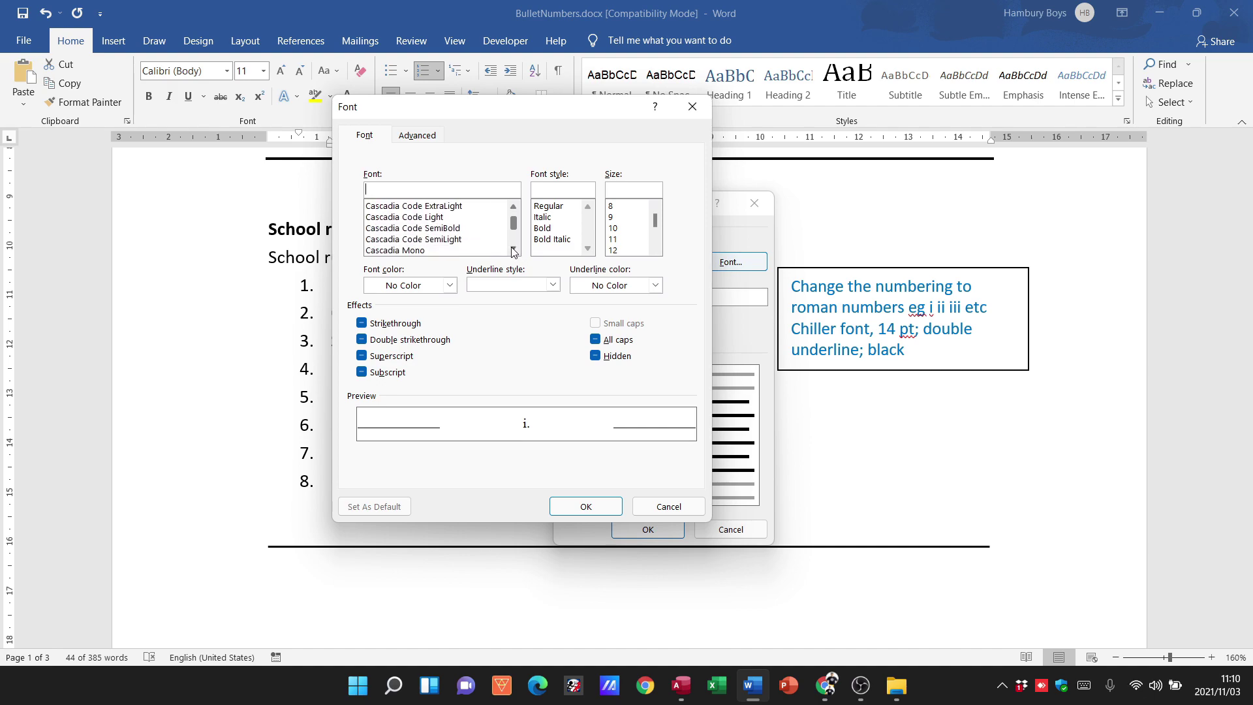
{"action": "scroll", "coordinate": [513, 251], "scroll_direction": "down", "scroll_amount": 4}
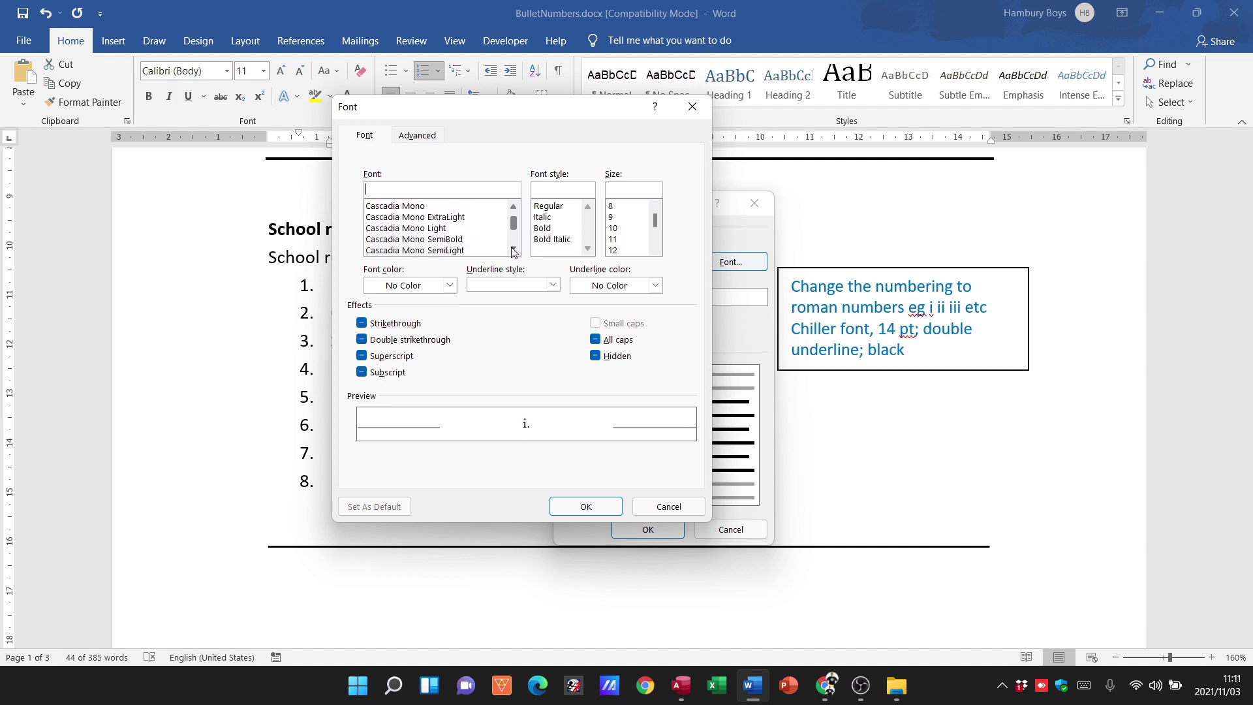
{"action": "left_click", "coordinate": [513, 206]}
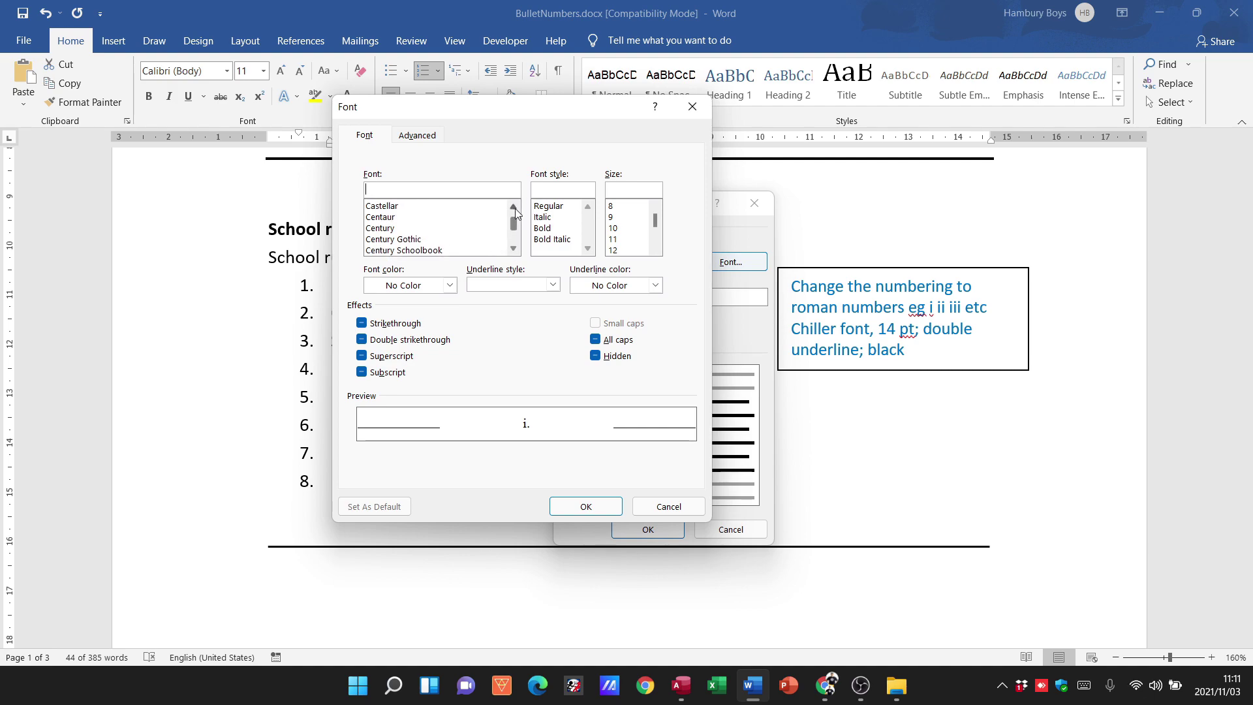
{"action": "left_click", "coordinate": [513, 249]}
{"action": "left_click", "coordinate": [513, 249]}
{"action": "left_click", "coordinate": [394, 230]}
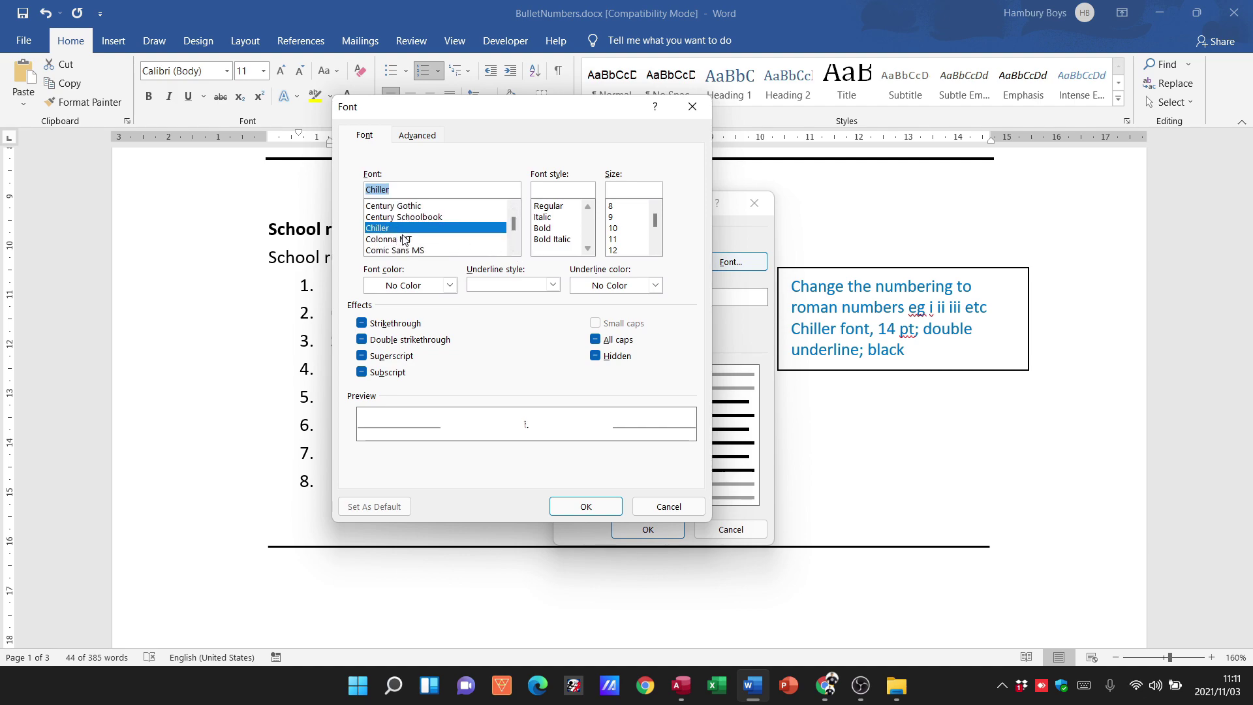
{"action": "left_click", "coordinate": [633, 250]}
{"action": "scroll", "coordinate": [635, 251], "scroll_direction": "down", "scroll_amount": 1}
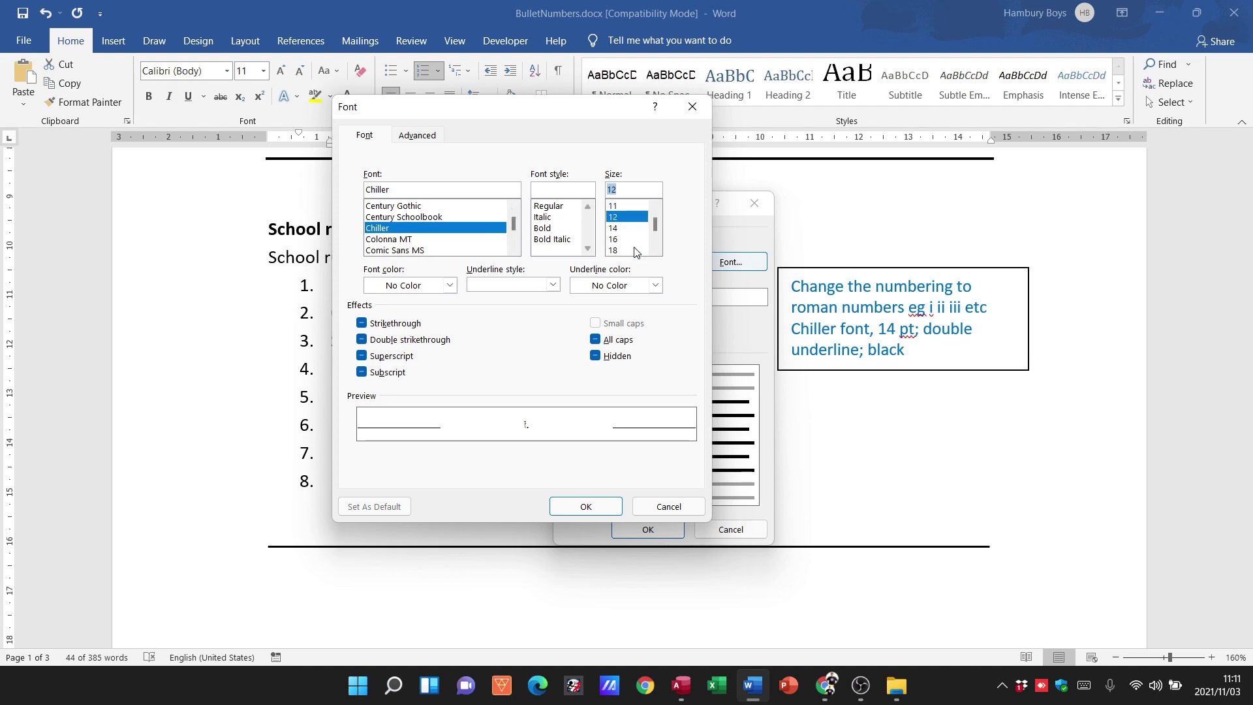
{"action": "left_click", "coordinate": [624, 228]}
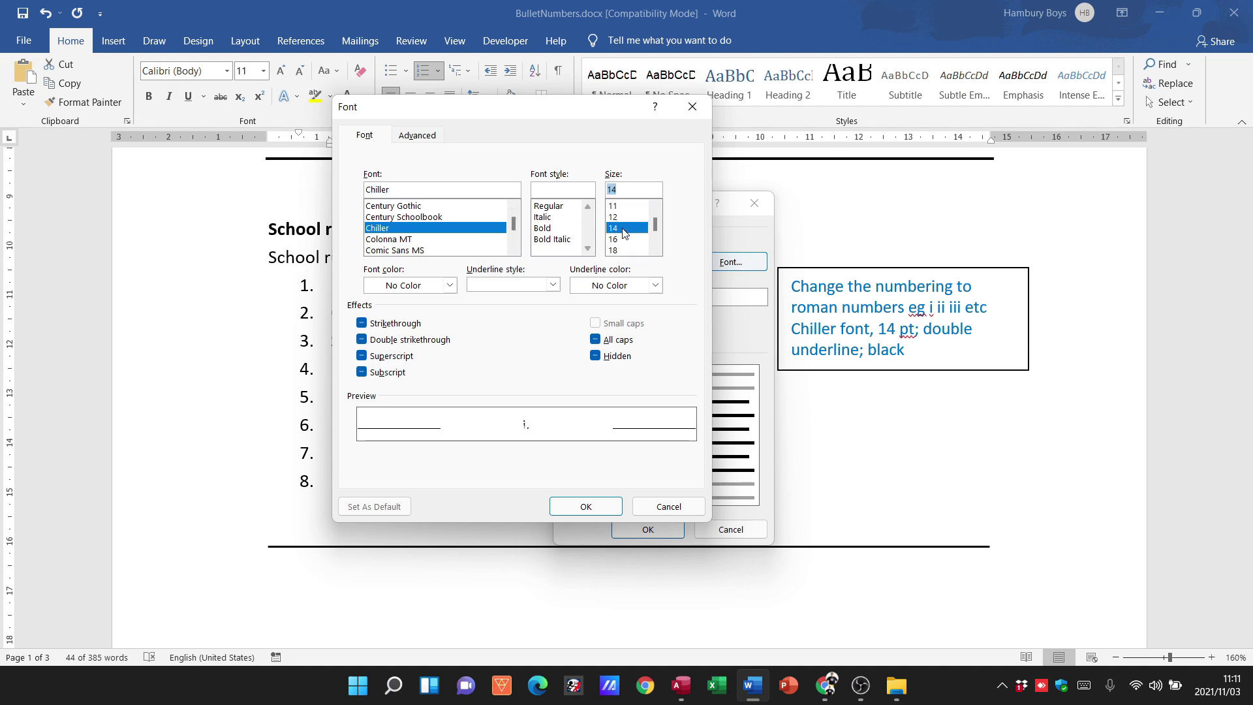
- Give the roman numbers a double underline in the Automatic underline colour and apply the number format to the School rules list
{"action": "left_click", "coordinate": [553, 285]}
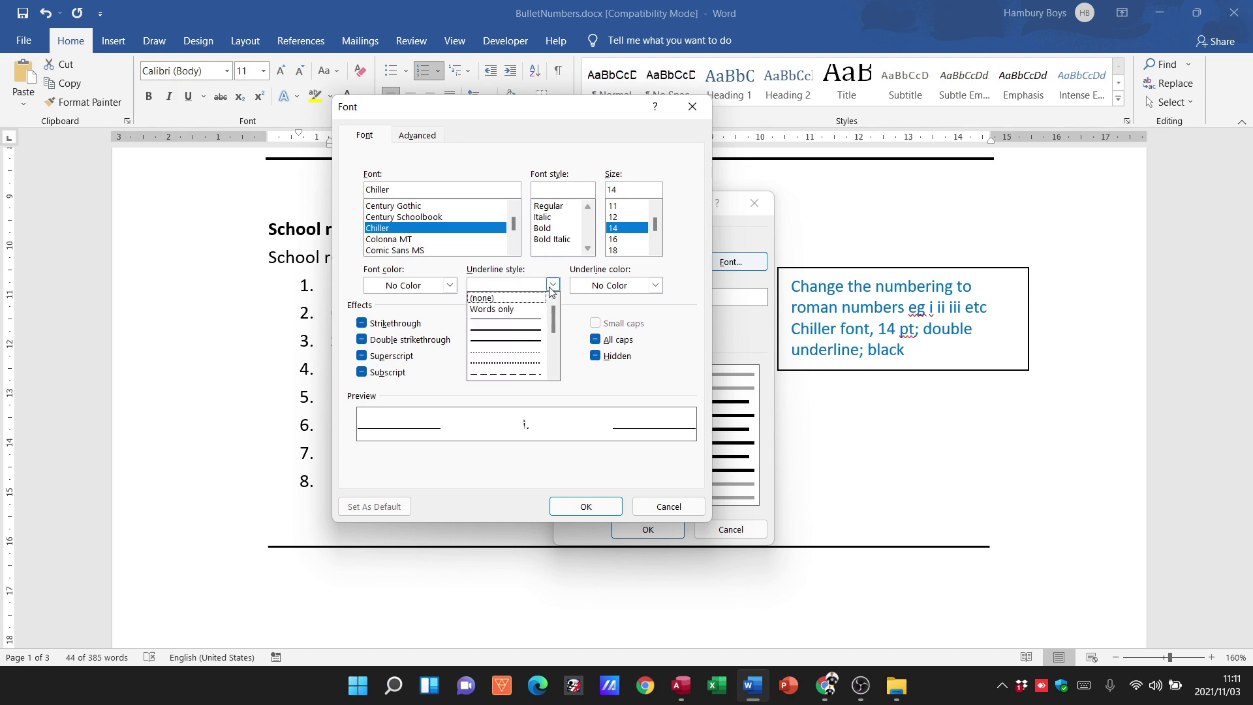
{"action": "left_click", "coordinate": [507, 329]}
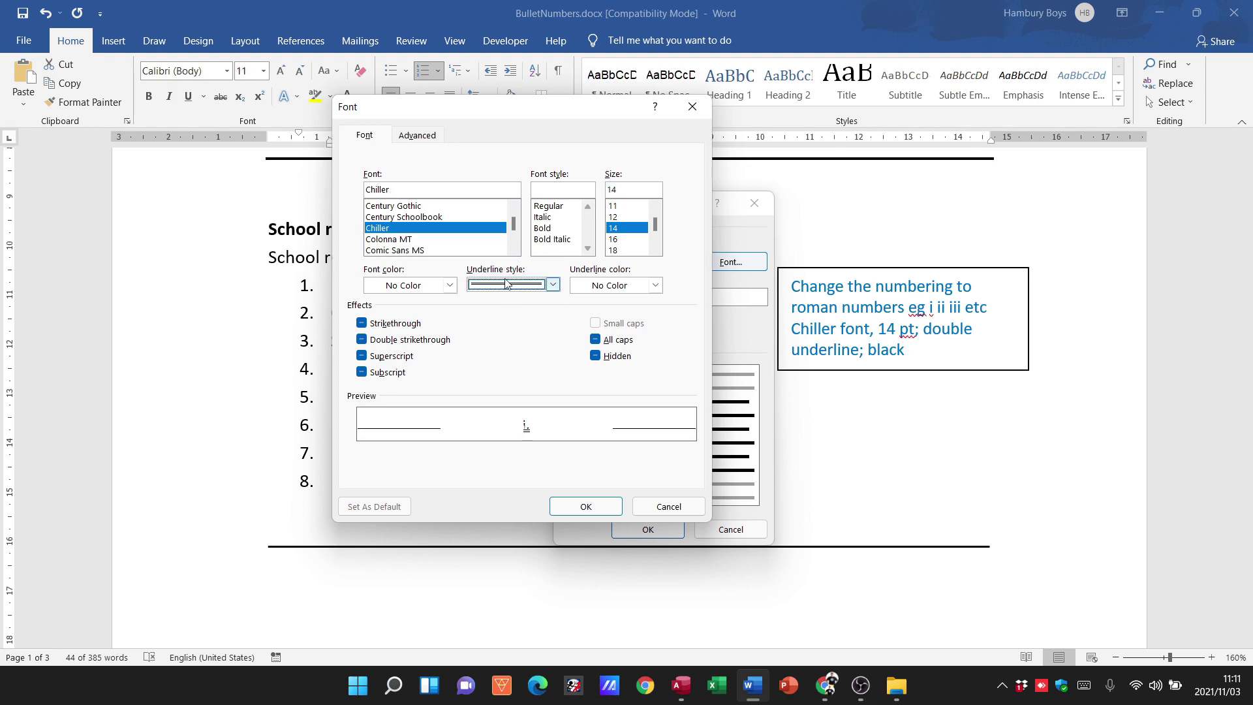
{"action": "left_click", "coordinate": [654, 285]}
{"action": "left_click", "coordinate": [592, 304]}
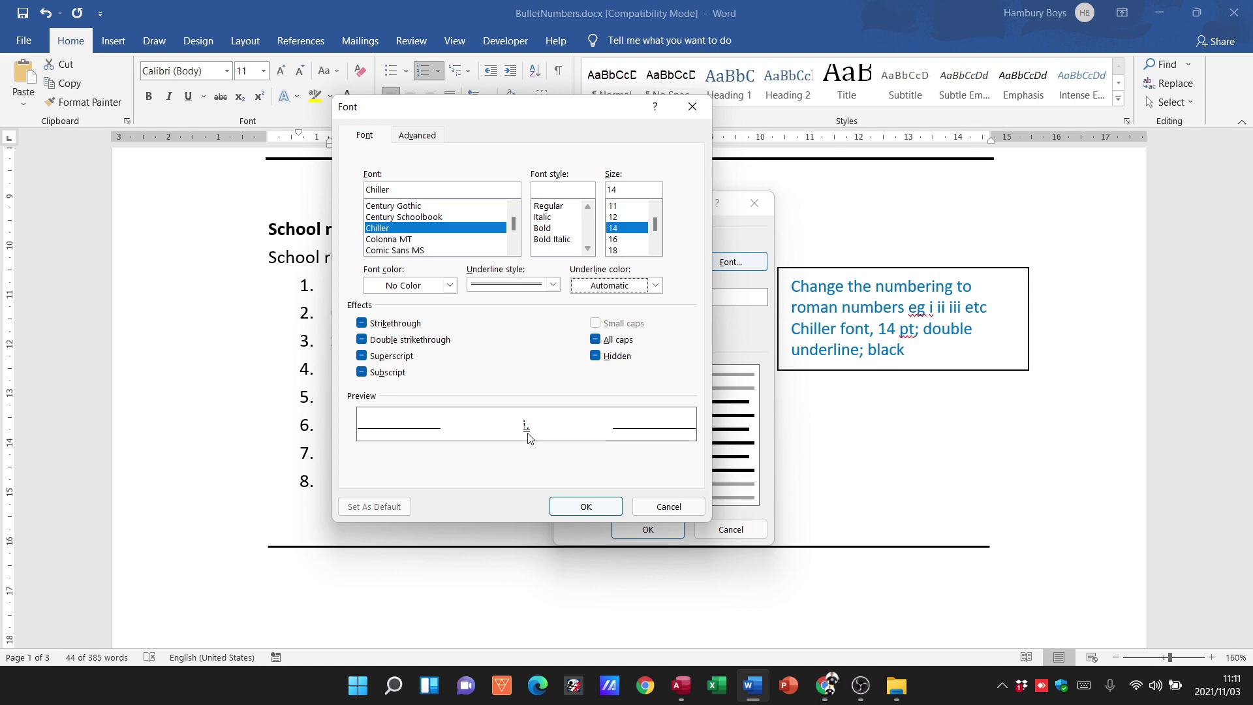
{"action": "left_click", "coordinate": [577, 507]}
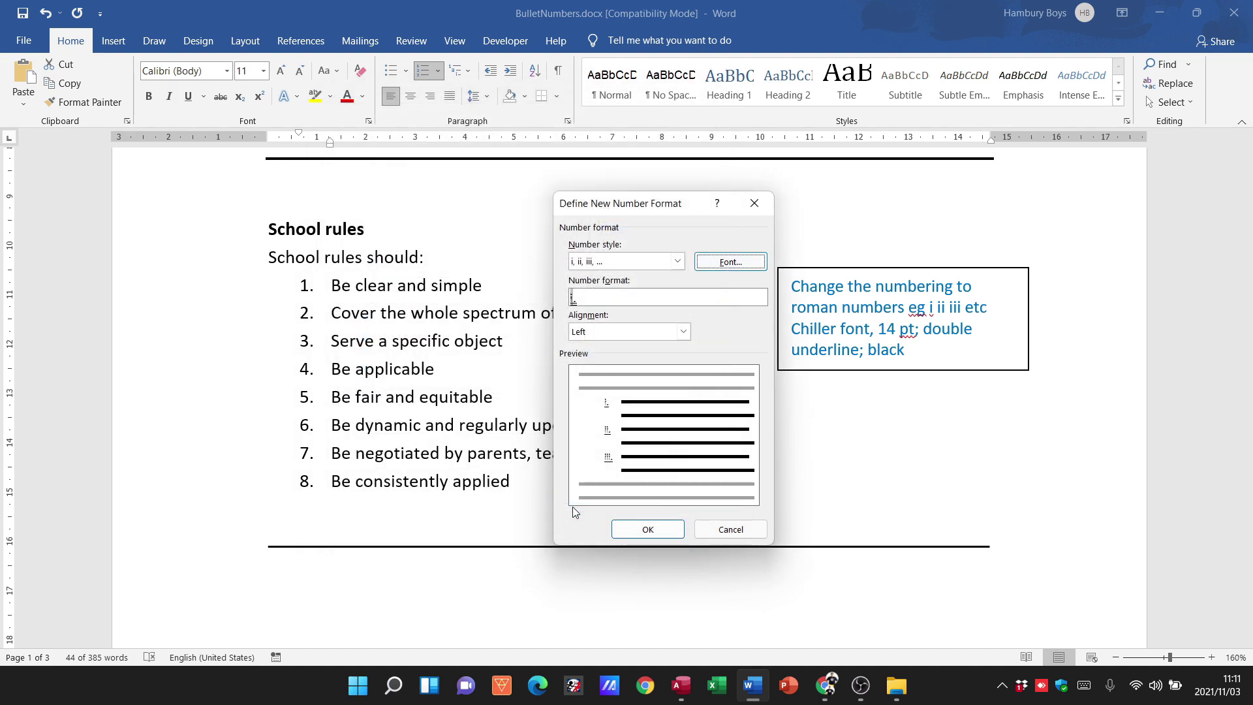
{"action": "left_click", "coordinate": [643, 530]}
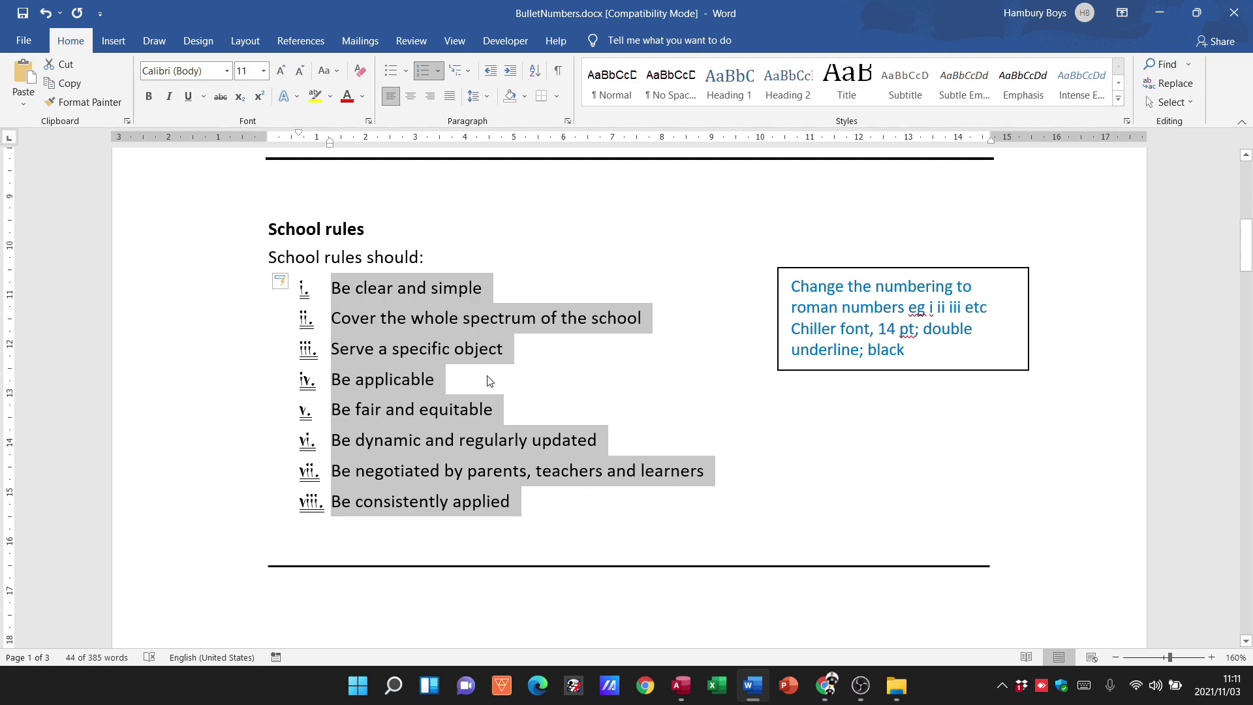
- Try out the list levels on "Cover the whole spectrum of the school", demoting it three levels and promoting it back to the first level
{"action": "left_click", "coordinate": [337, 320]}
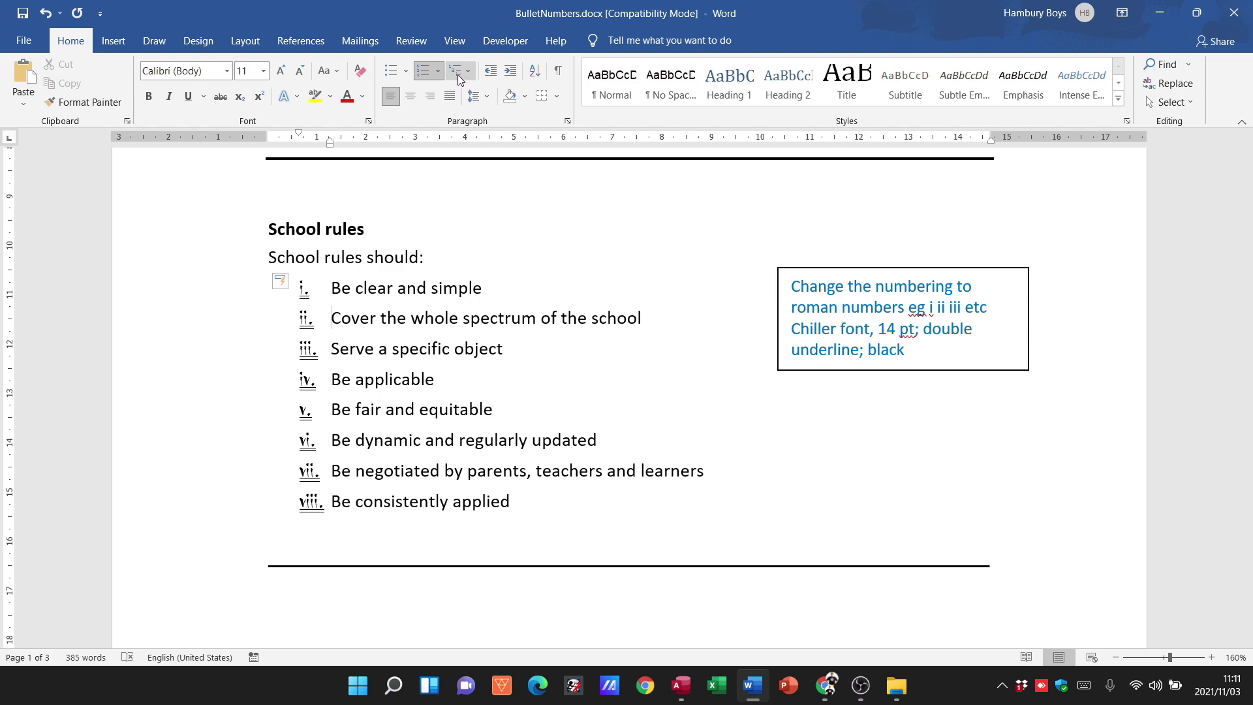
{"action": "left_click", "coordinate": [440, 71]}
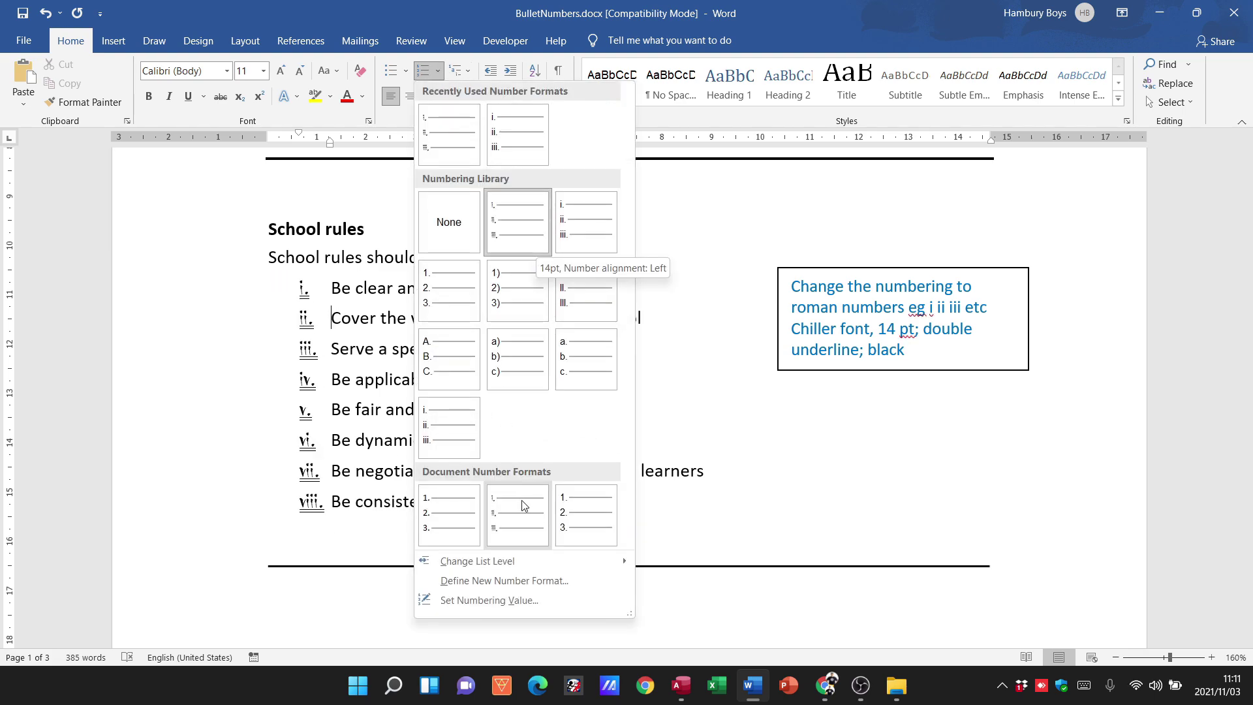
{"action": "mouse_move", "coordinate": [535, 561]}
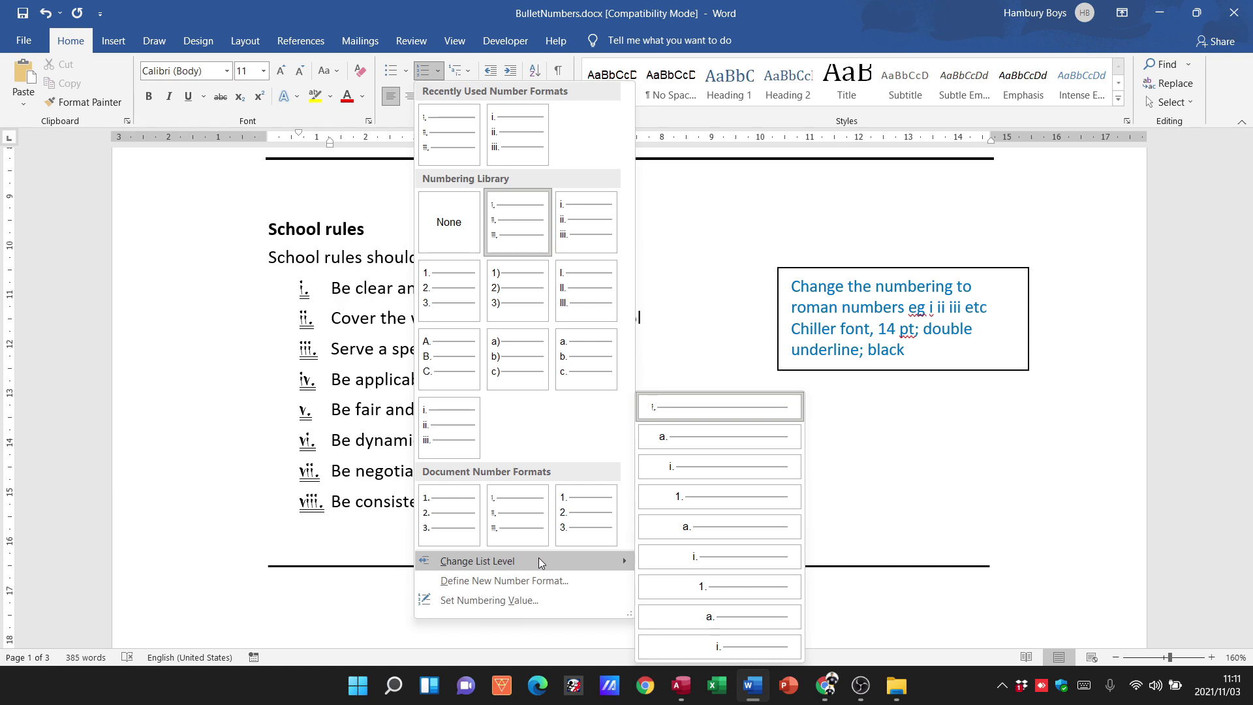
{"action": "left_click", "coordinate": [320, 319]}
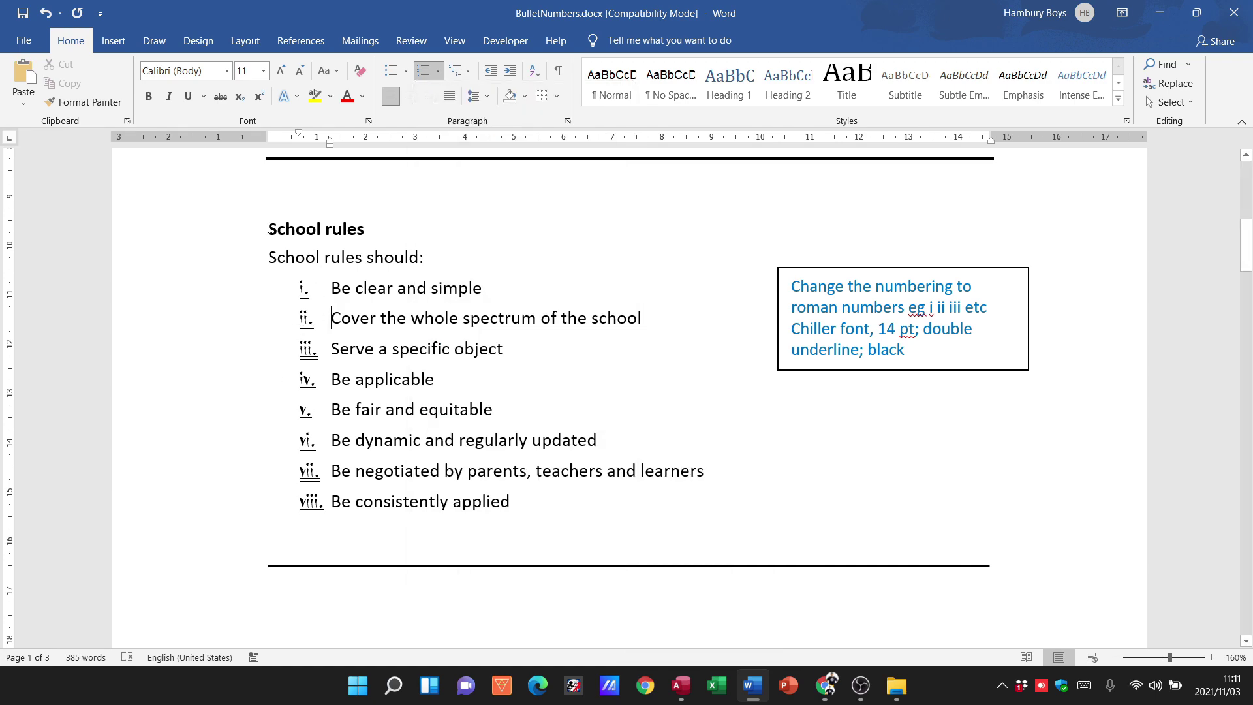
{"action": "key", "text": "Tab"}
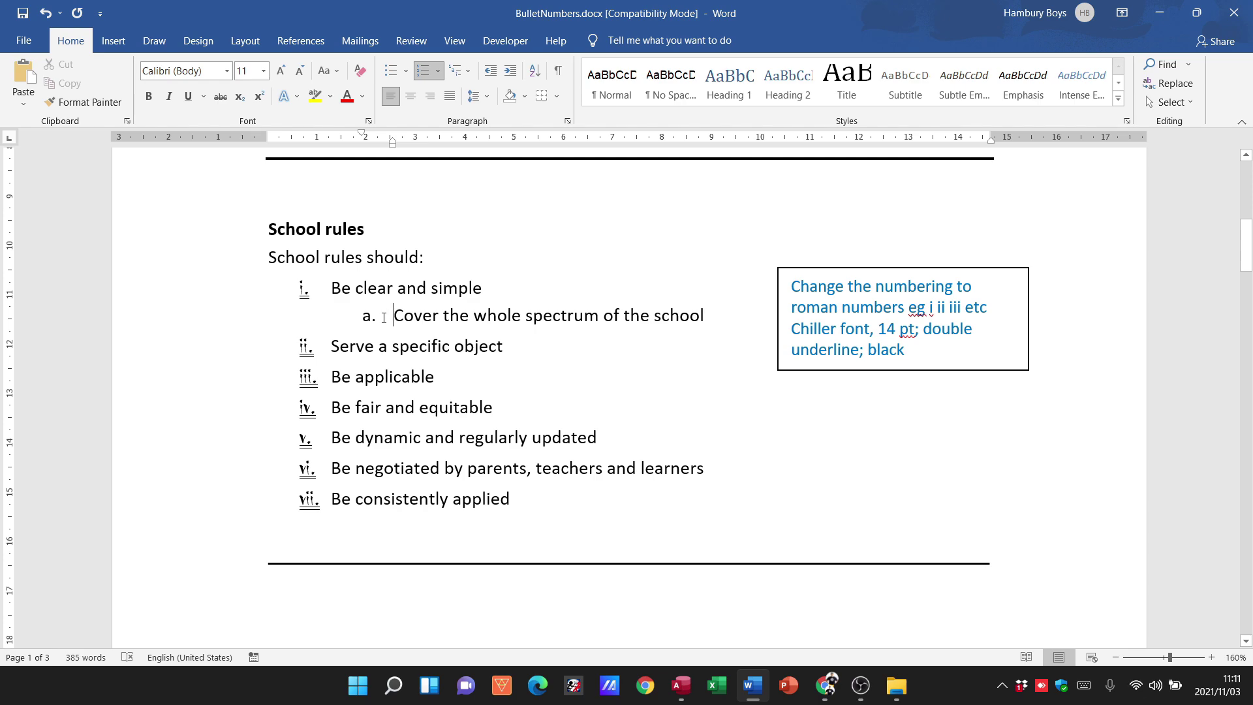
{"action": "key", "text": "Tab"}
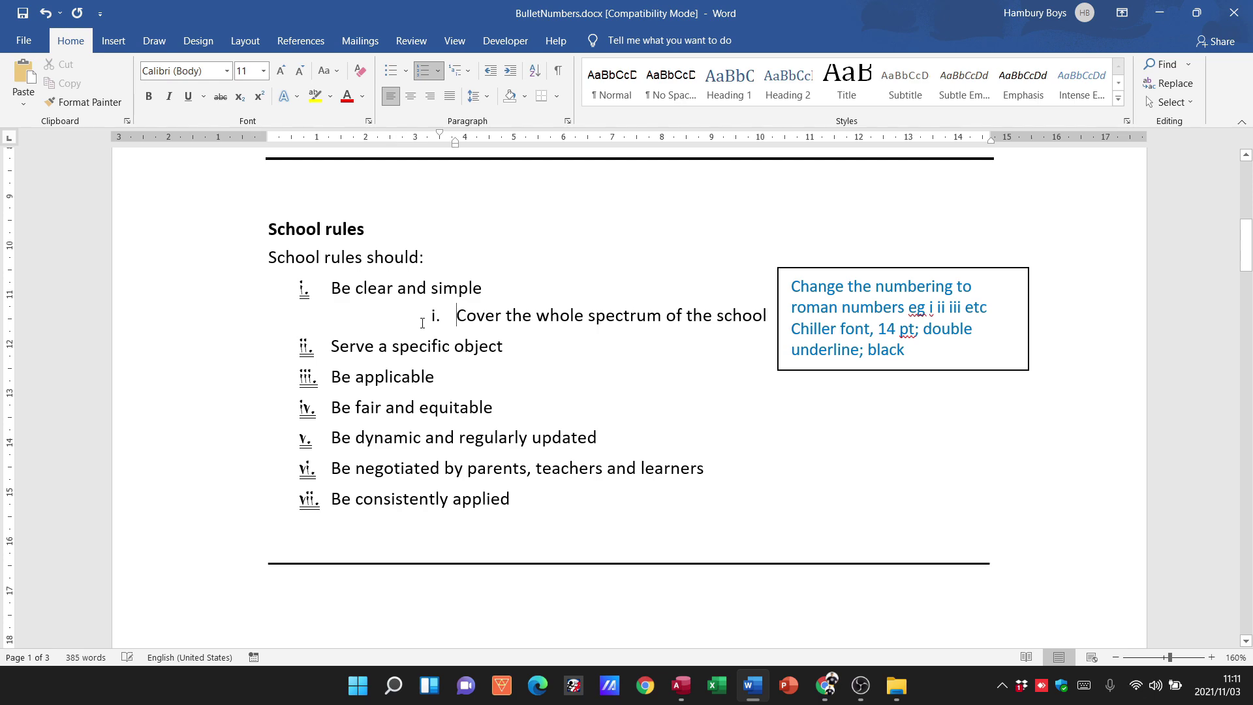
{"action": "key", "text": "Tab"}
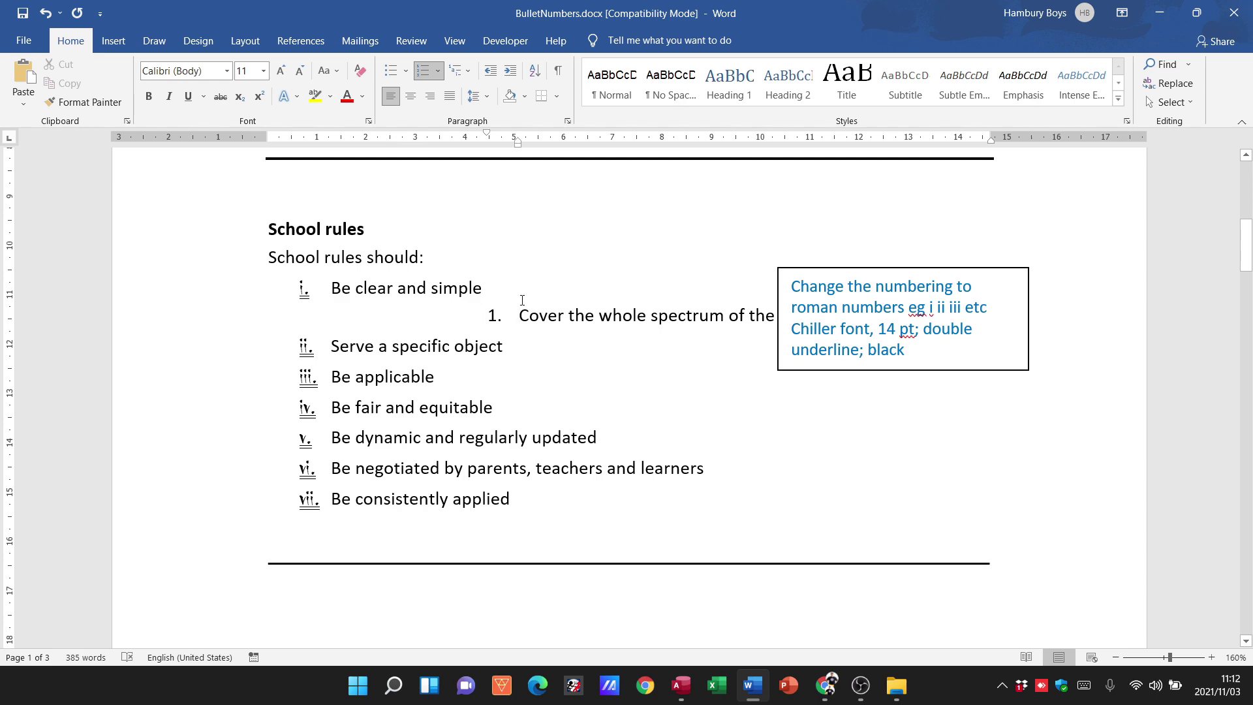
{"action": "key", "text": "shift+Tab"}
{"action": "key", "text": "shift+Tab"}
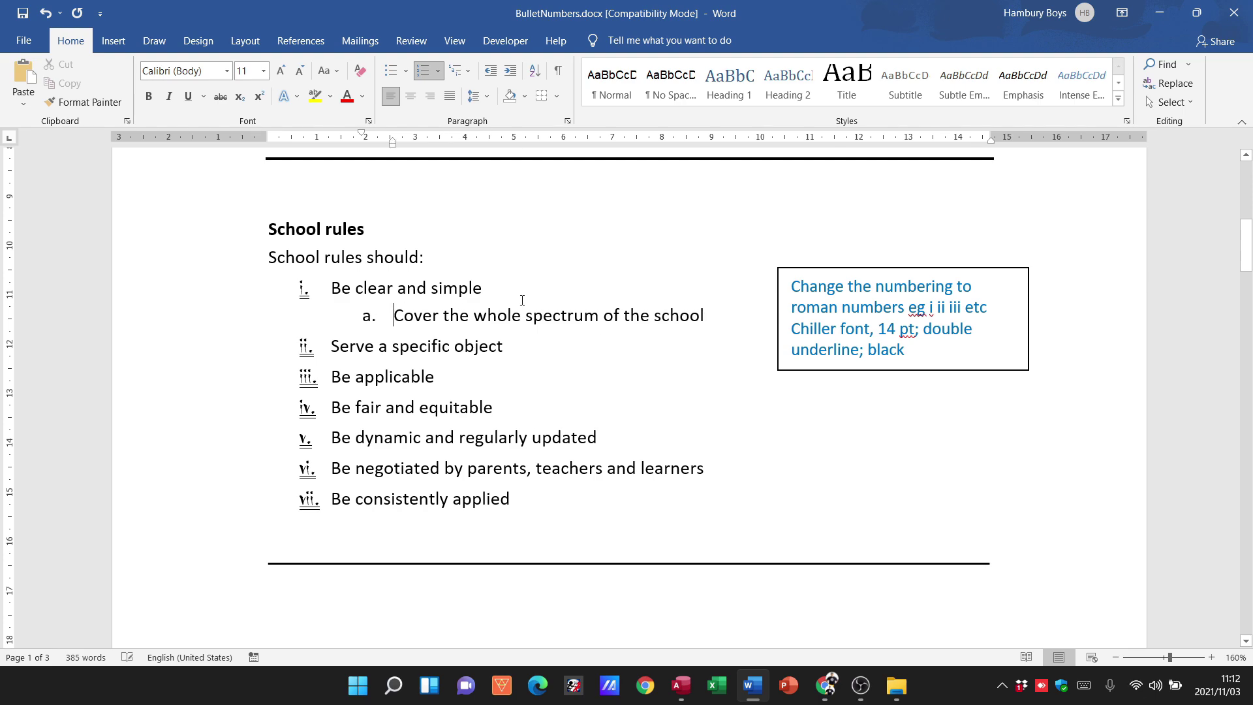
{"action": "key", "text": "shift+Tab"}
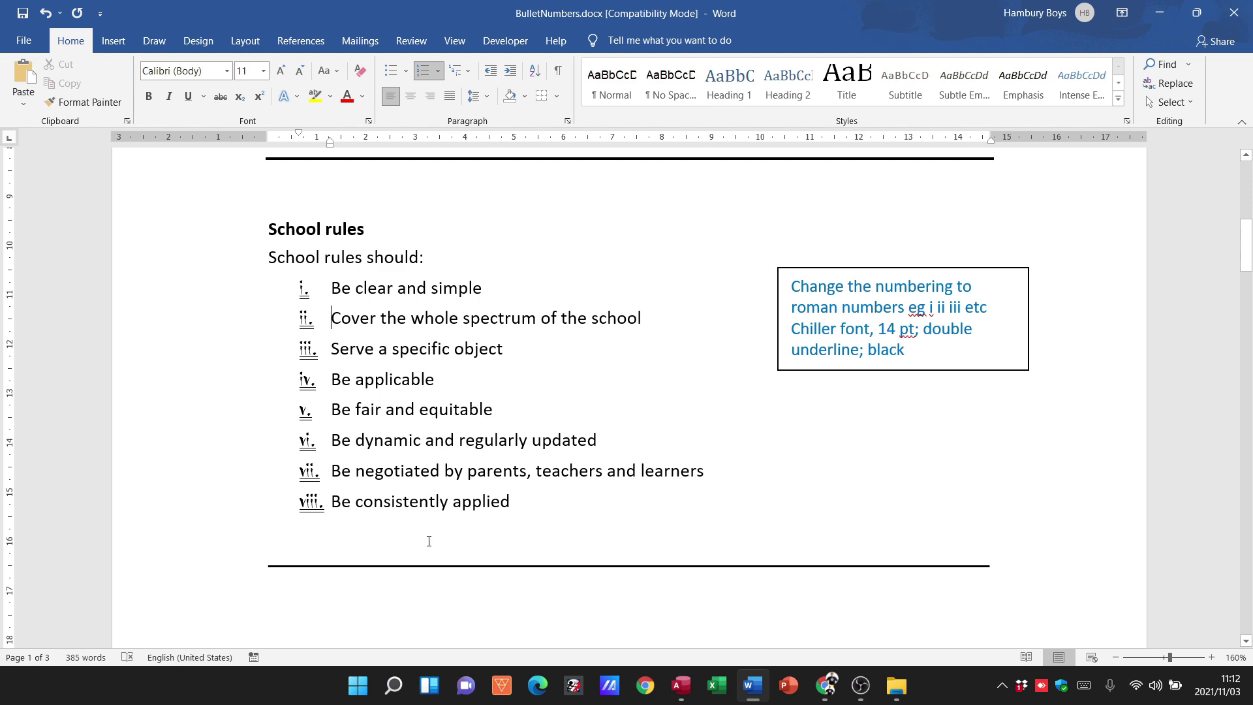
- Demote "Cover the whole spectrum of the school" by one list level and "Be applicable" by two levels
{"action": "key", "text": "Tab"}
{"action": "left_click", "coordinate": [334, 376]}
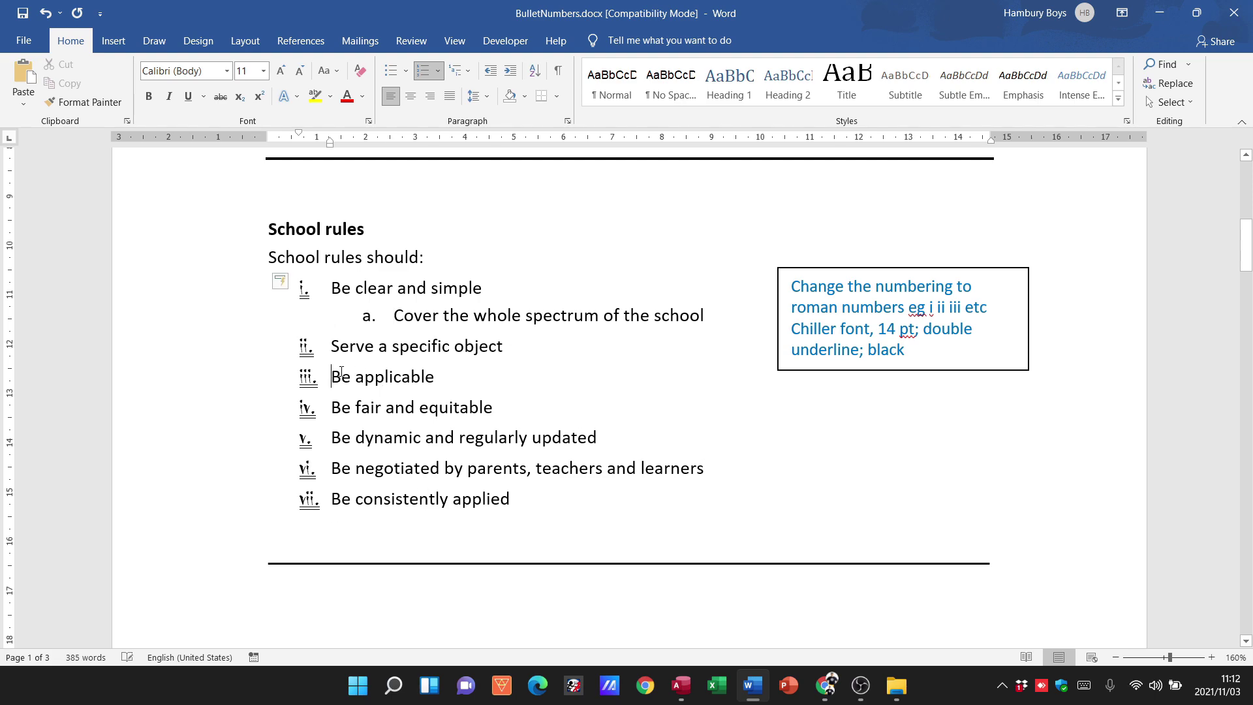
{"action": "key", "text": "Tab"}
{"action": "key", "text": "Tab"}
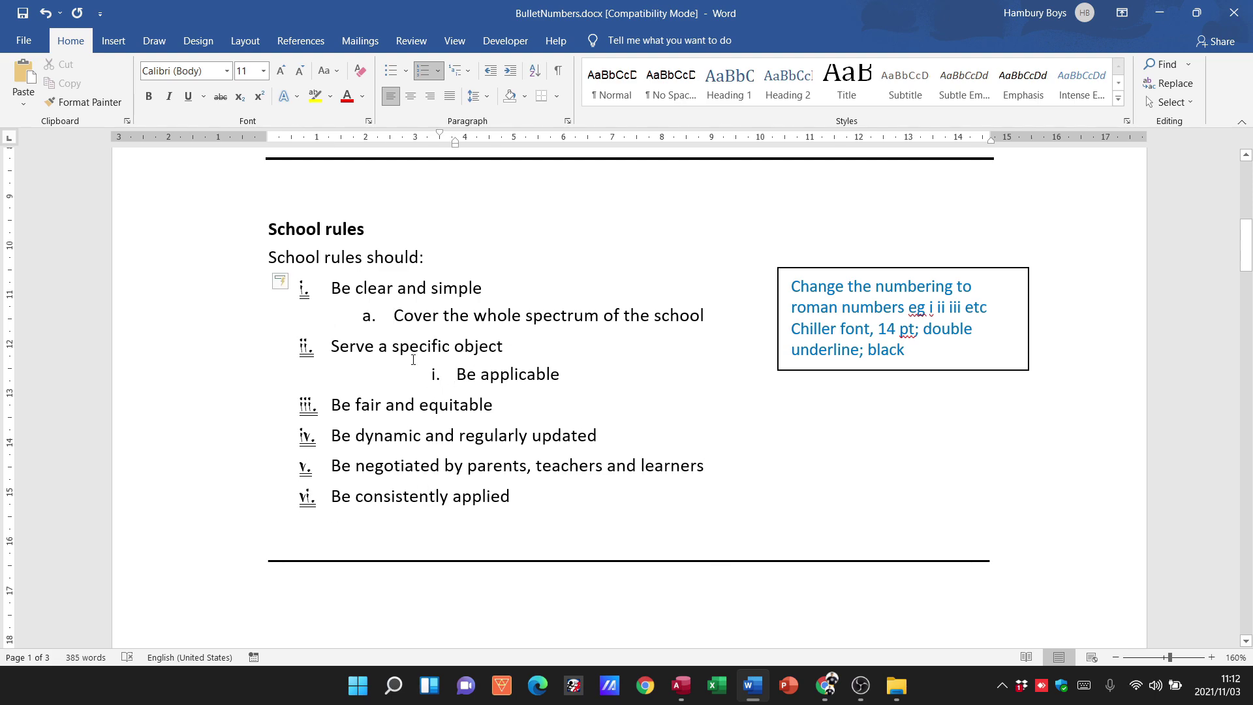
- Demote the School rules item "Be dynamic and regularly updated" by two list levels
{"action": "left_click", "coordinate": [331, 432]}
{"action": "key", "text": "Tab"}
{"action": "key", "text": "Tab"}
{"action": "key", "text": "Tab"}
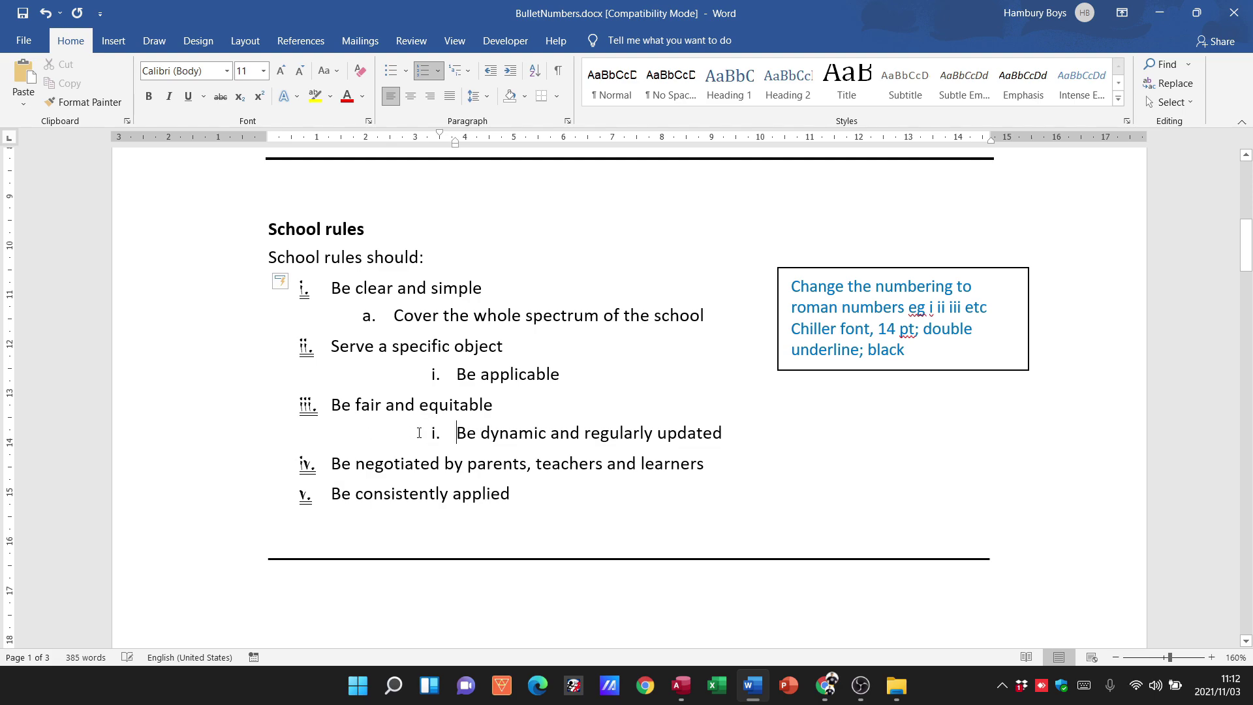